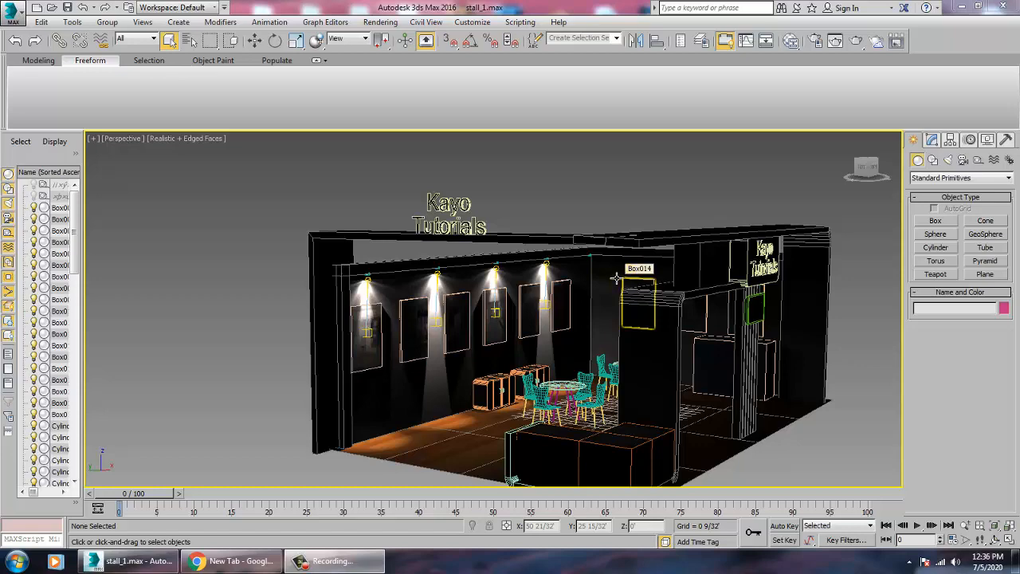
Examine the exhibition stall from several angles and select the second IES spotlight above the picture wall
{"action": "middle_click_drag", "start_coordinate": [633, 321], "coordinate": [588, 315], "text": "alt"}
{"action": "left_click", "coordinate": [588, 315]}
{"action": "key", "text": "z"}
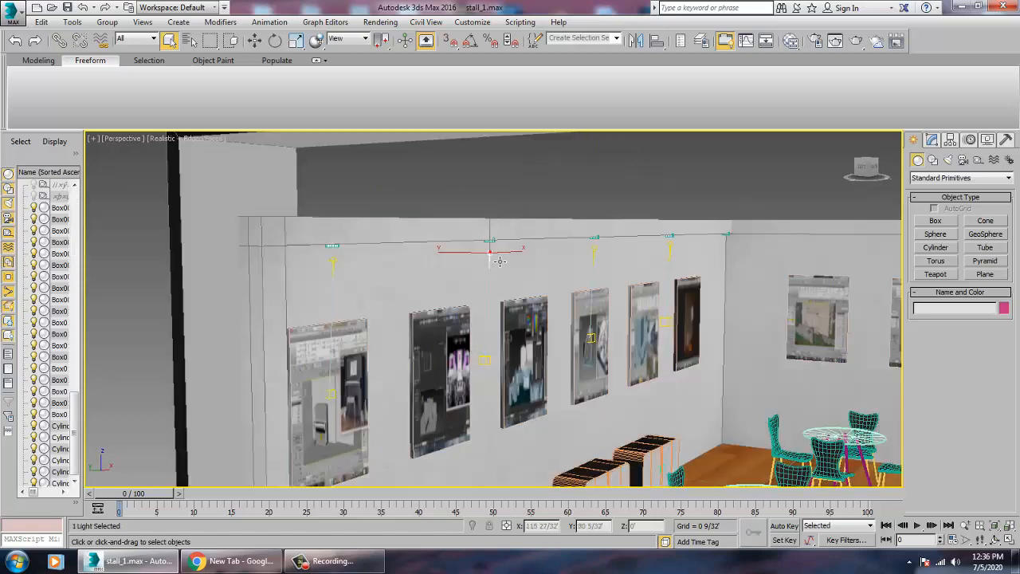
{"action": "middle_click_drag", "start_coordinate": [636, 306], "coordinate": [485, 278], "text": "alt"}
{"action": "key", "text": "w"}
{"action": "scroll", "coordinate": [652, 321], "scroll_direction": "down", "scroll_amount": 5}
{"action": "scroll", "coordinate": [663, 325], "scroll_direction": "up", "scroll_amount": 3}
{"action": "scroll", "coordinate": [494, 280], "scroll_direction": "down", "scroll_amount": 8}
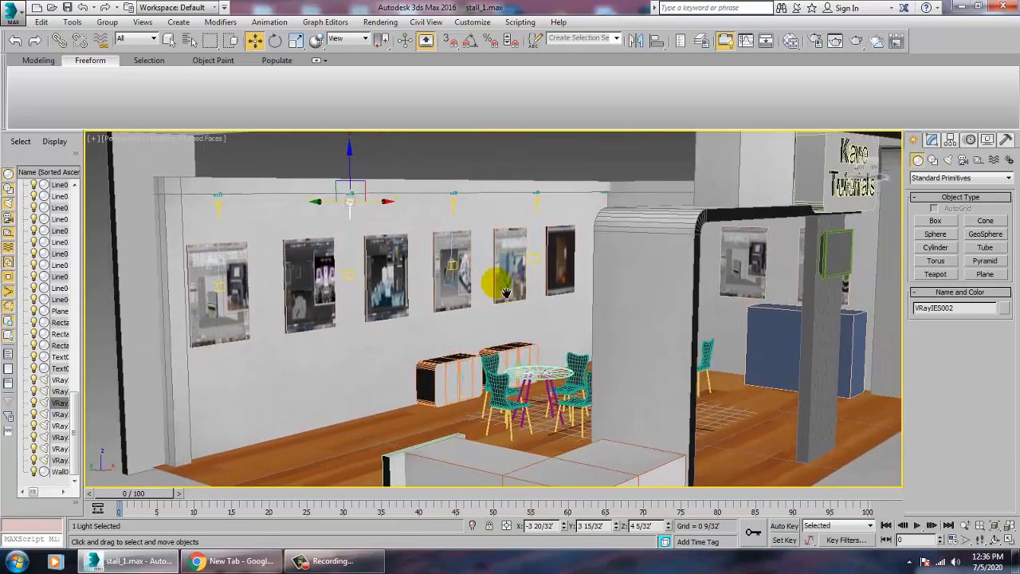
{"action": "scroll", "coordinate": [502, 296], "scroll_direction": "up", "scroll_amount": 4}
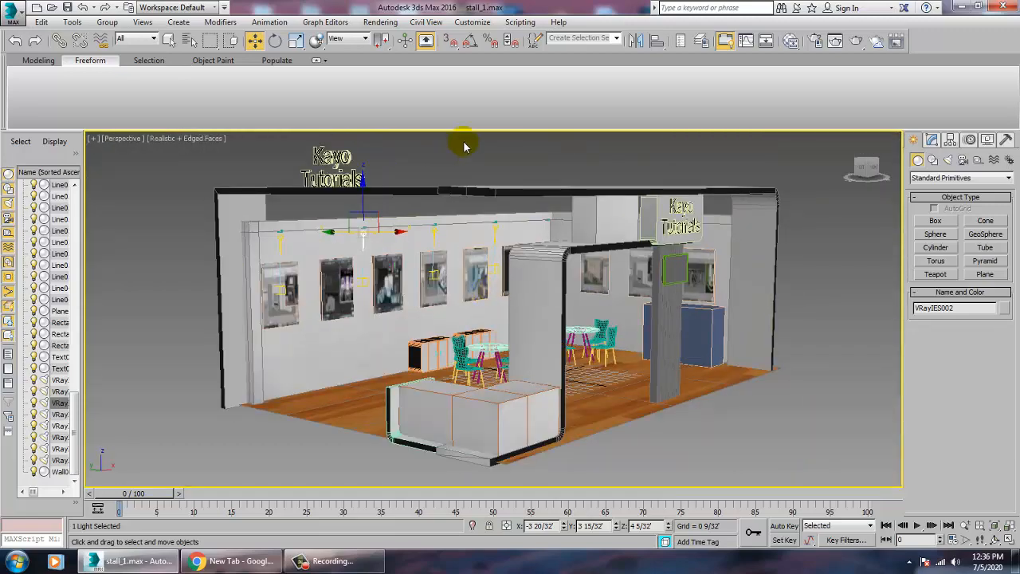
Open the V-Ray render settings, expand Global DMC and Global switches, and show the advanced Global DMC options
{"action": "left_click", "coordinate": [368, 23]}
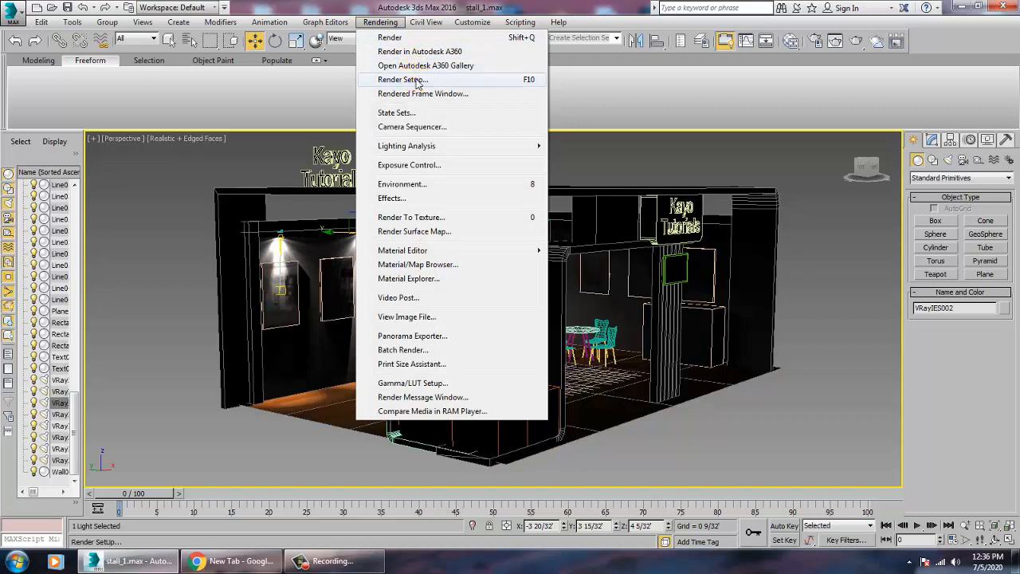
{"action": "left_click", "coordinate": [415, 79]}
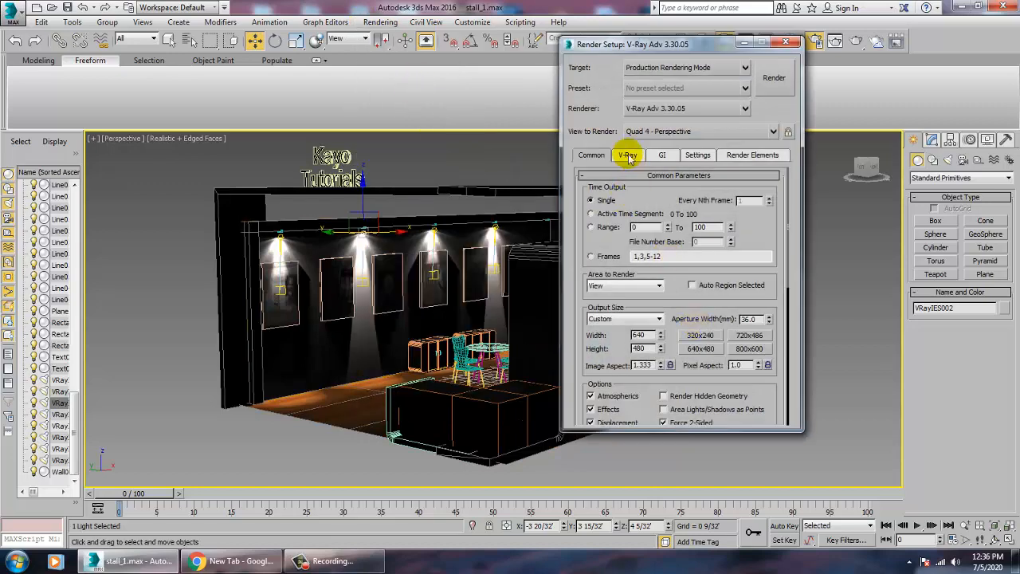
{"action": "left_click", "coordinate": [628, 156]}
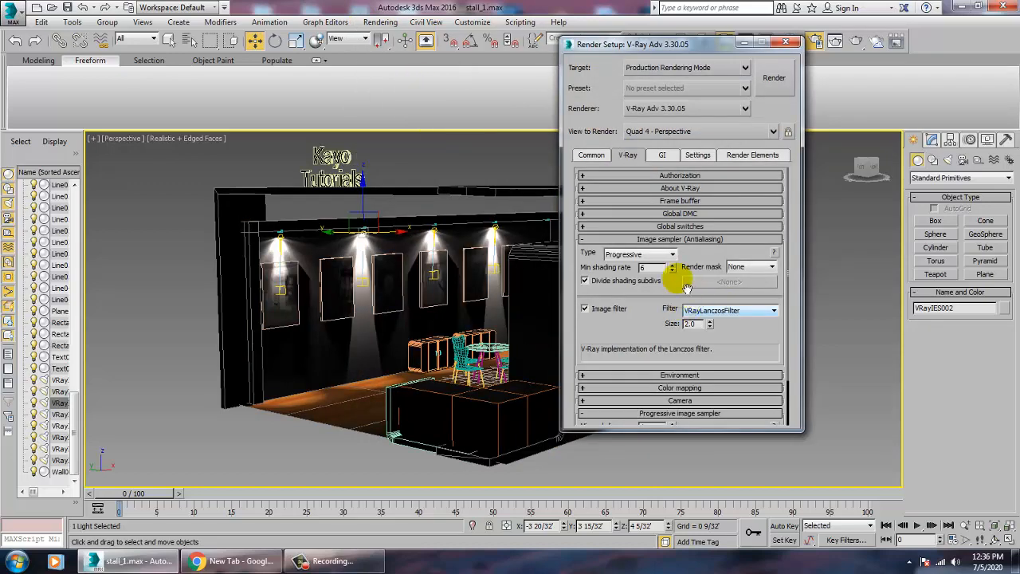
{"action": "left_click", "coordinate": [669, 213]}
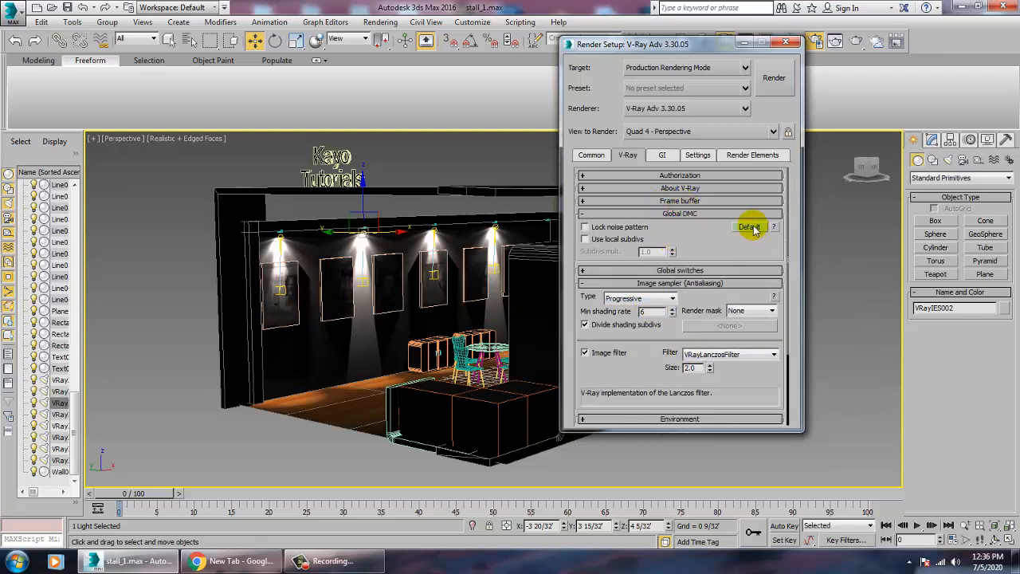
{"action": "left_click", "coordinate": [697, 271]}
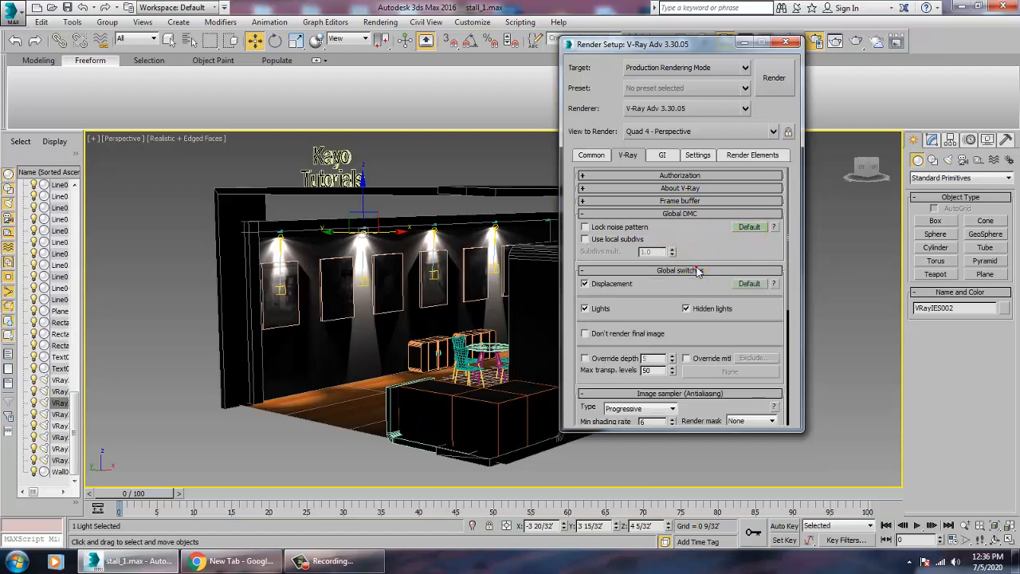
{"action": "left_click", "coordinate": [750, 227]}
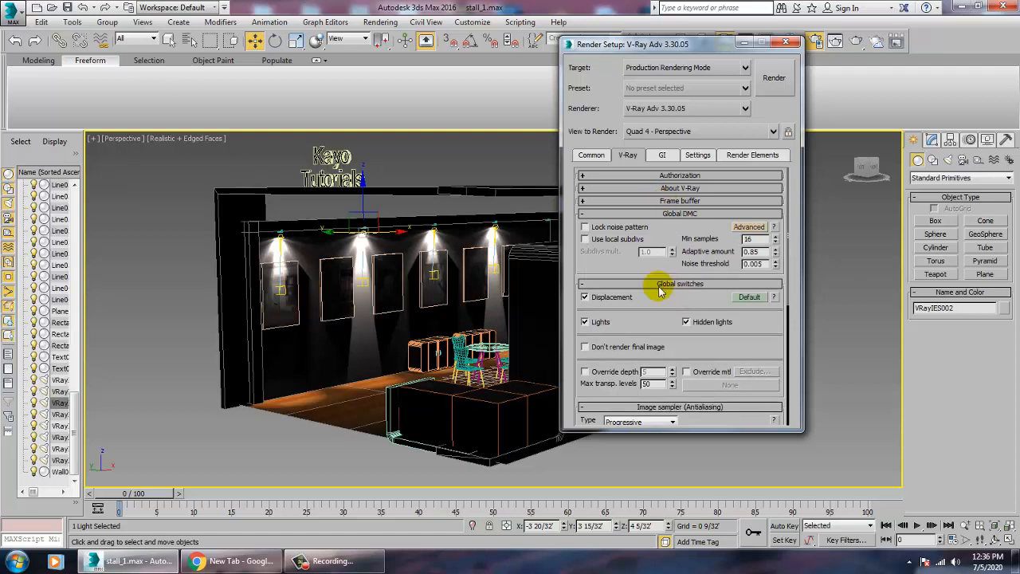
Expand the V-Ray Environment settings and enable the GI environment and the reflection/refraction environment
{"action": "scroll", "coordinate": [668, 272], "scroll_direction": "down", "scroll_amount": 4}
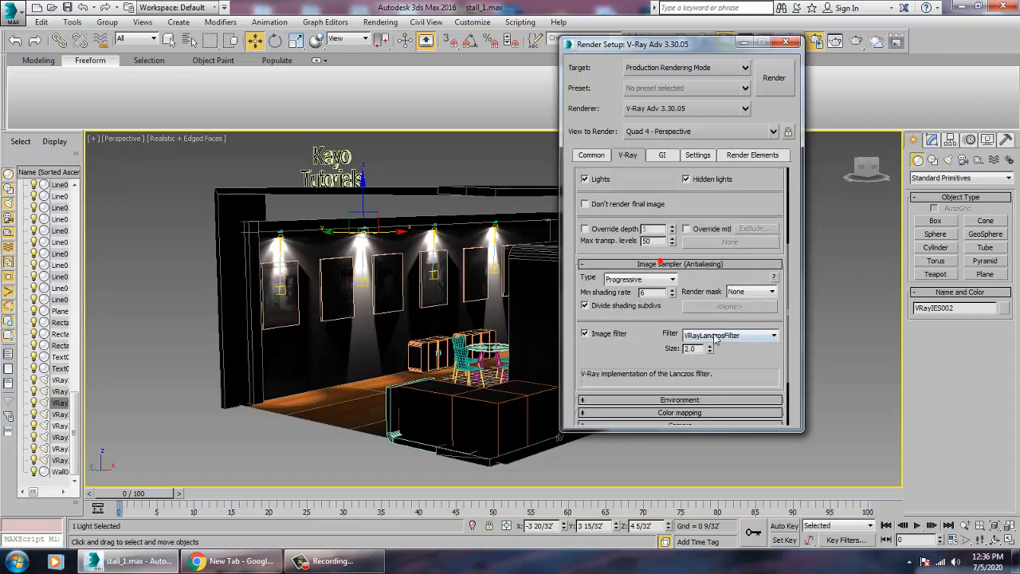
{"action": "left_click", "coordinate": [715, 336]}
{"action": "left_click", "coordinate": [657, 353]}
{"action": "left_click_drag", "start_coordinate": [657, 361], "coordinate": [657, 249]}
{"action": "left_click", "coordinate": [670, 323]}
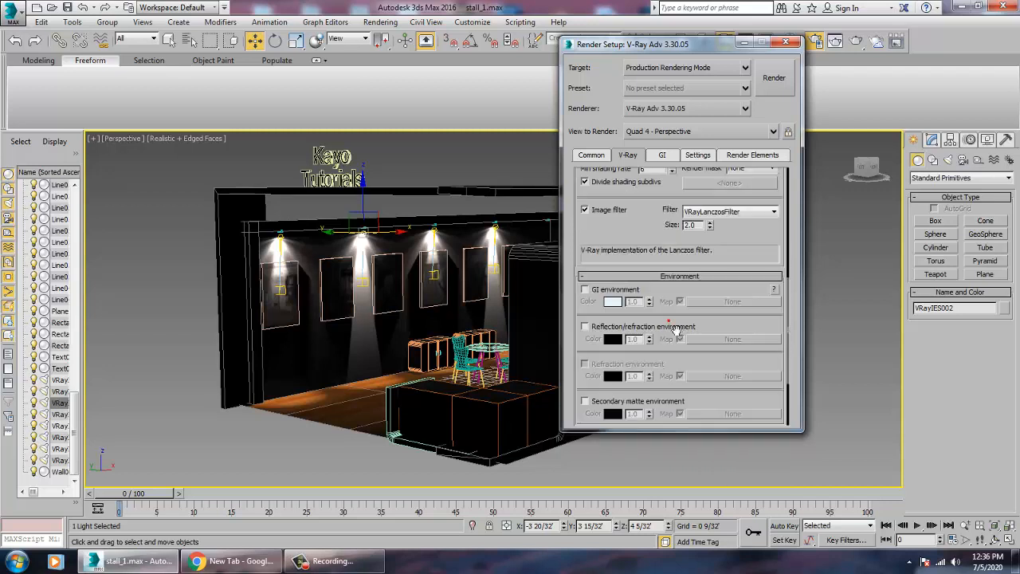
{"action": "left_click", "coordinate": [603, 290]}
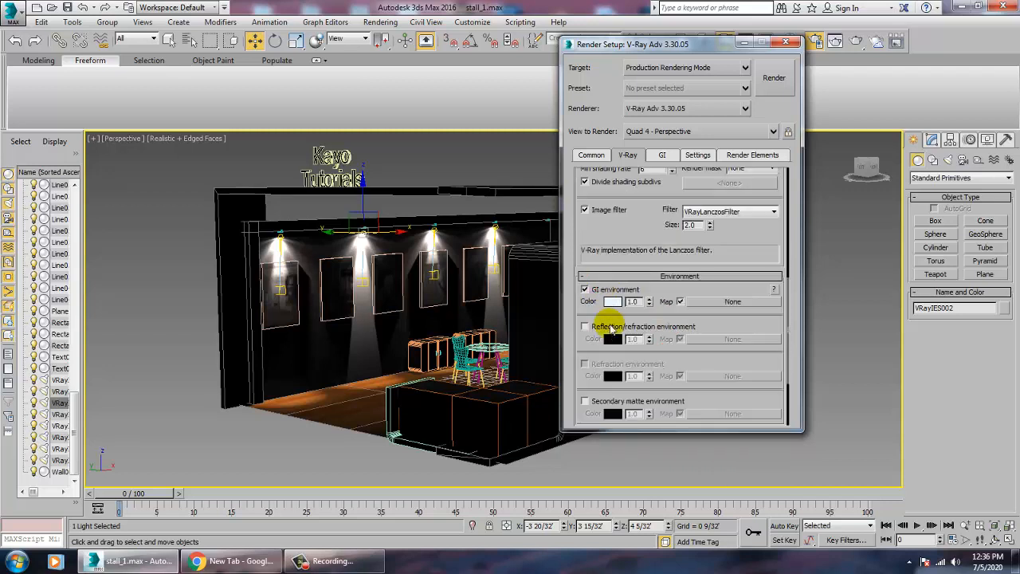
{"action": "left_click", "coordinate": [609, 325]}
Set the V-Ray color mapping type to Exponential
{"action": "left_click_drag", "start_coordinate": [643, 248], "coordinate": [633, 120]}
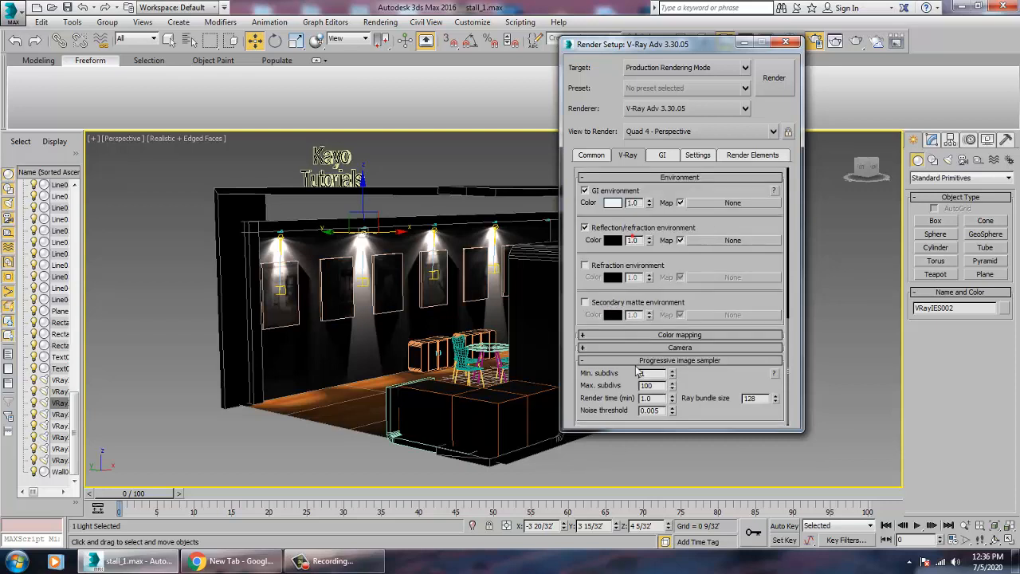
{"action": "left_click", "coordinate": [672, 336]}
{"action": "left_click", "coordinate": [633, 350]}
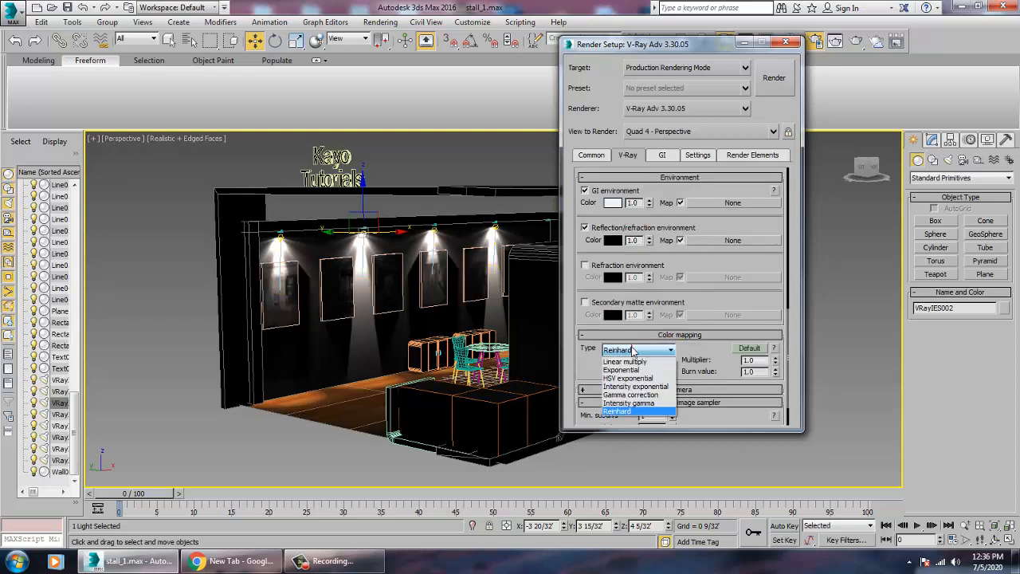
{"action": "left_click", "coordinate": [632, 369]}
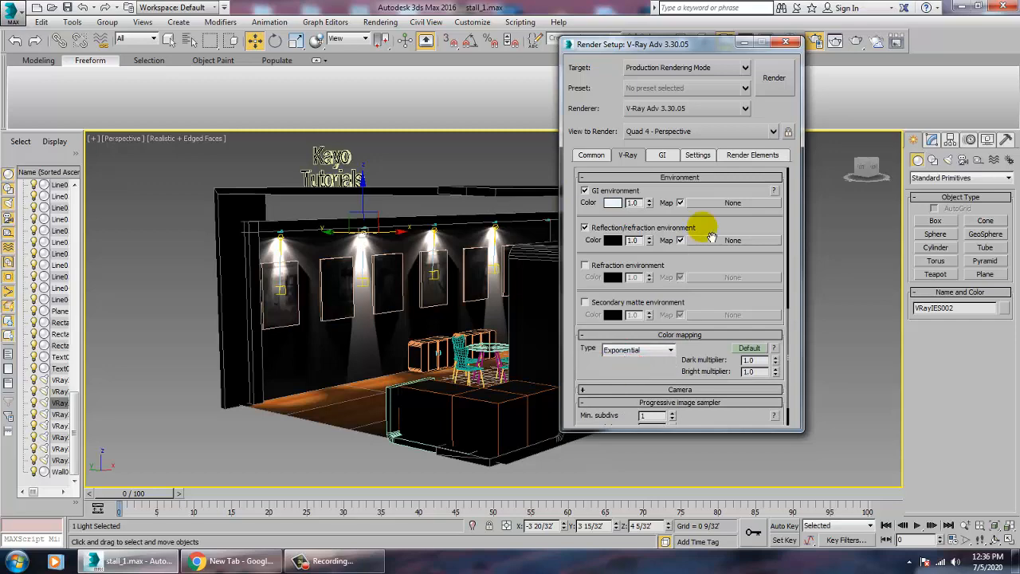
Expand the Frame buffer settings and set the image sampler type to Adaptive subdivision
{"action": "scroll", "coordinate": [701, 224], "scroll_direction": "up", "scroll_amount": 8}
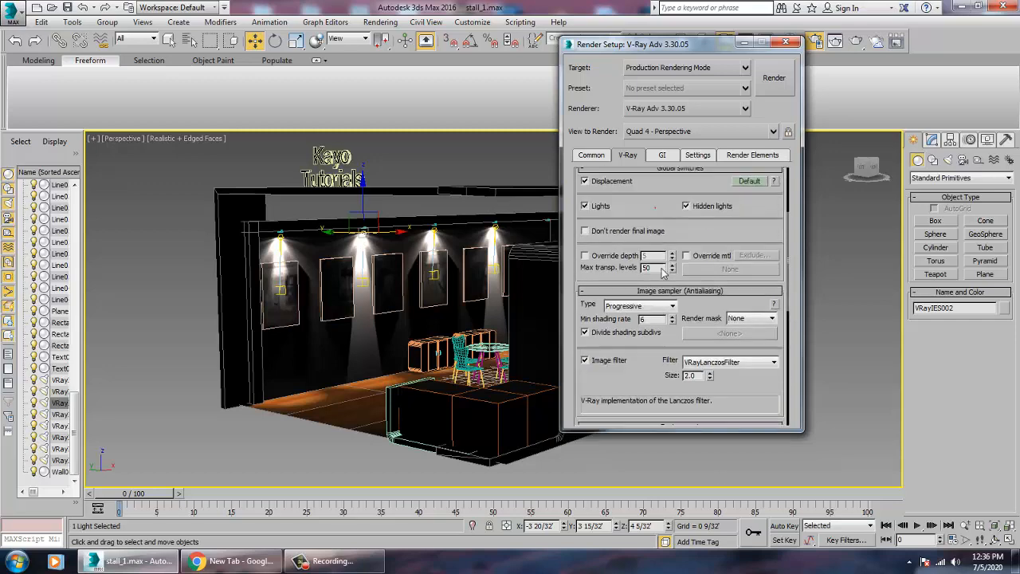
{"action": "left_click_drag", "start_coordinate": [653, 206], "coordinate": [668, 411]}
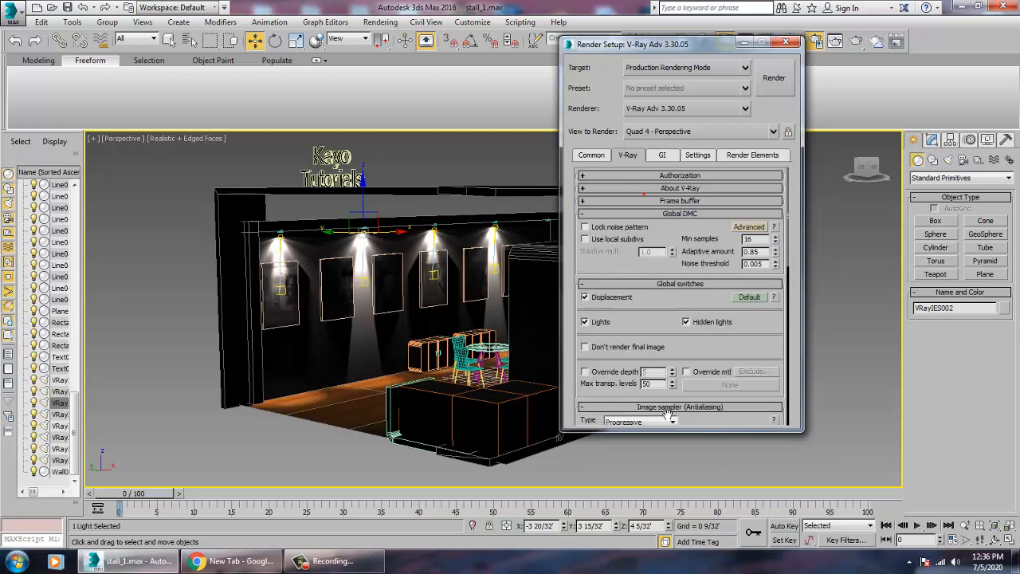
{"action": "left_click", "coordinate": [646, 200]}
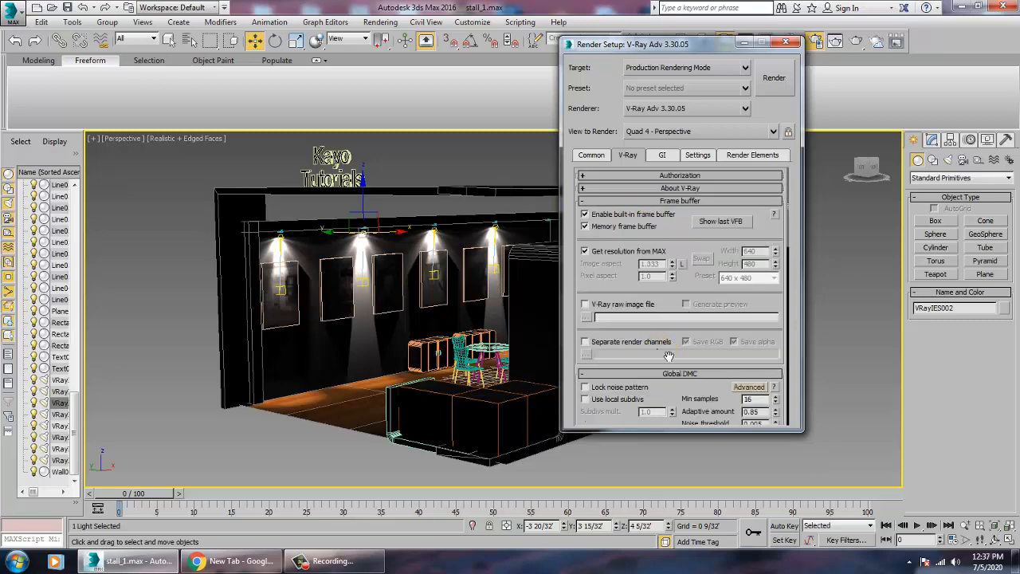
{"action": "scroll", "coordinate": [669, 357], "scroll_direction": "down", "scroll_amount": 5}
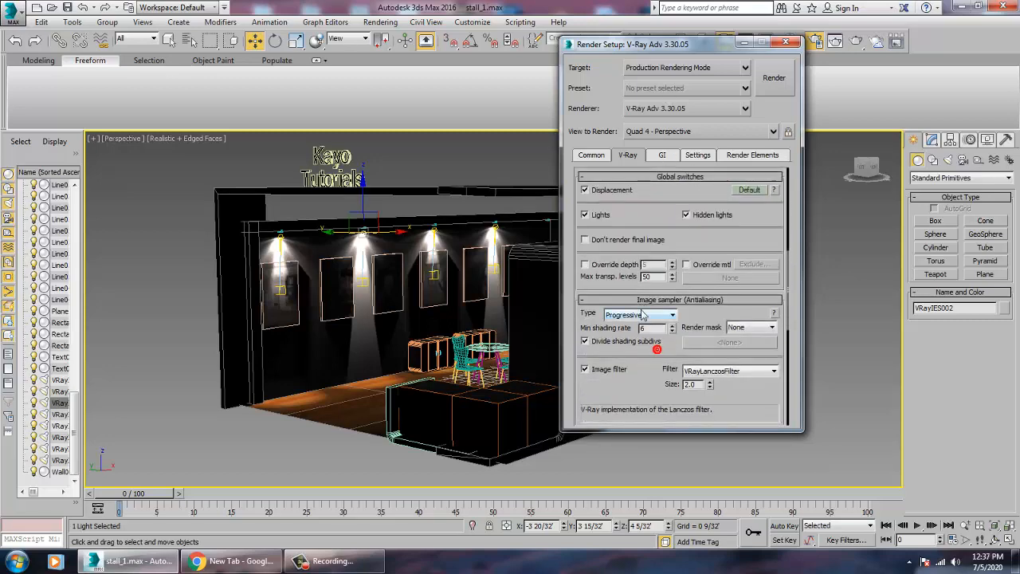
{"action": "left_click", "coordinate": [643, 315]}
{"action": "left_click", "coordinate": [645, 343]}
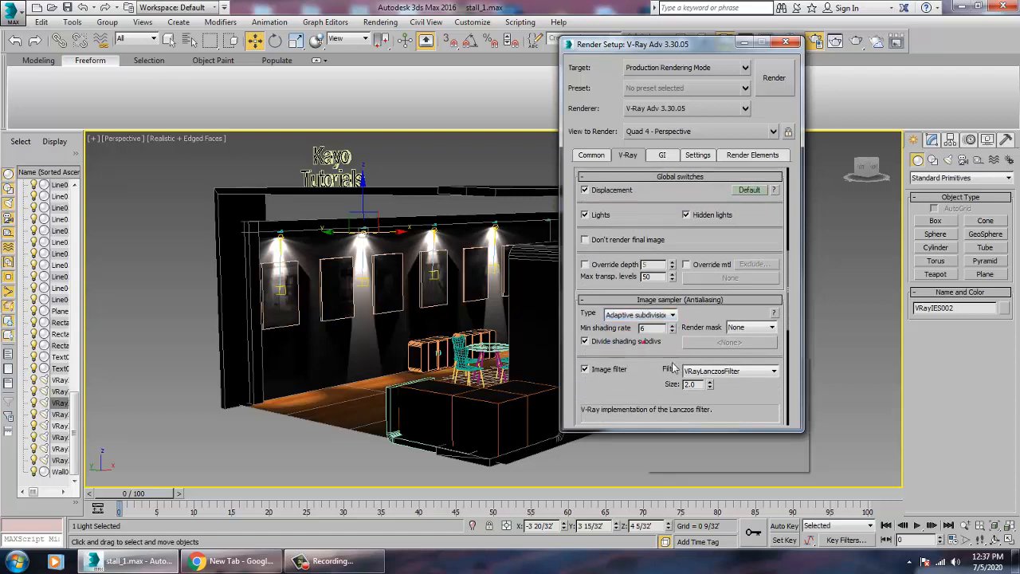
Enable global illumination with Irradiance map as the primary engine, keeping Light cache as the secondary engine
{"action": "left_click", "coordinate": [662, 156]}
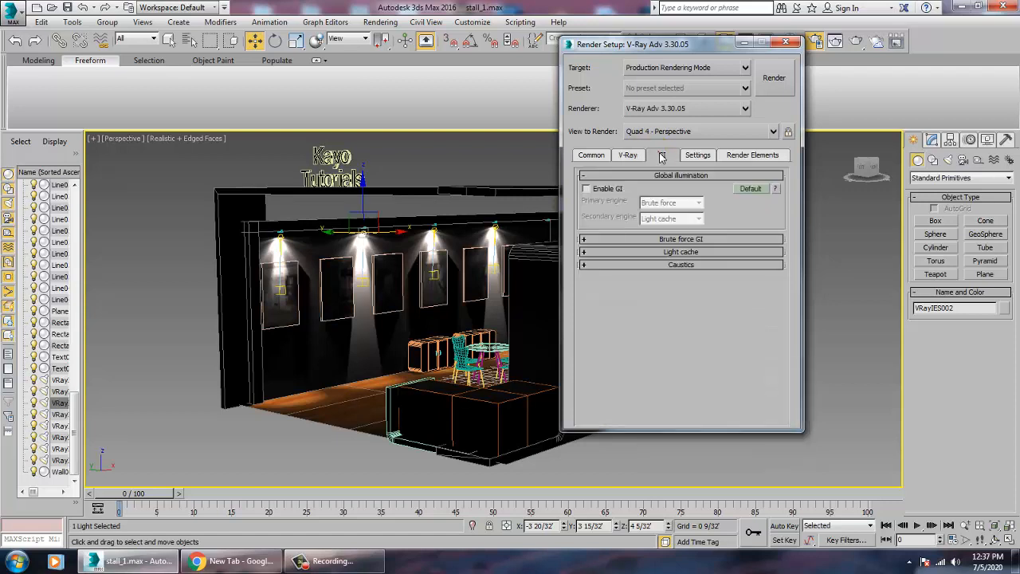
{"action": "left_click", "coordinate": [613, 191]}
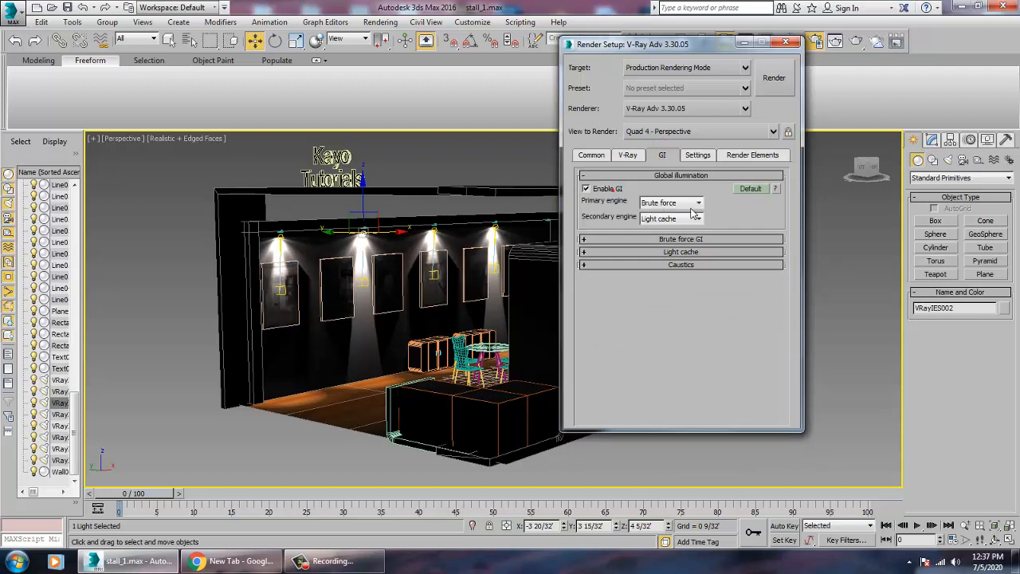
{"action": "left_click", "coordinate": [687, 203]}
{"action": "left_click", "coordinate": [681, 214]}
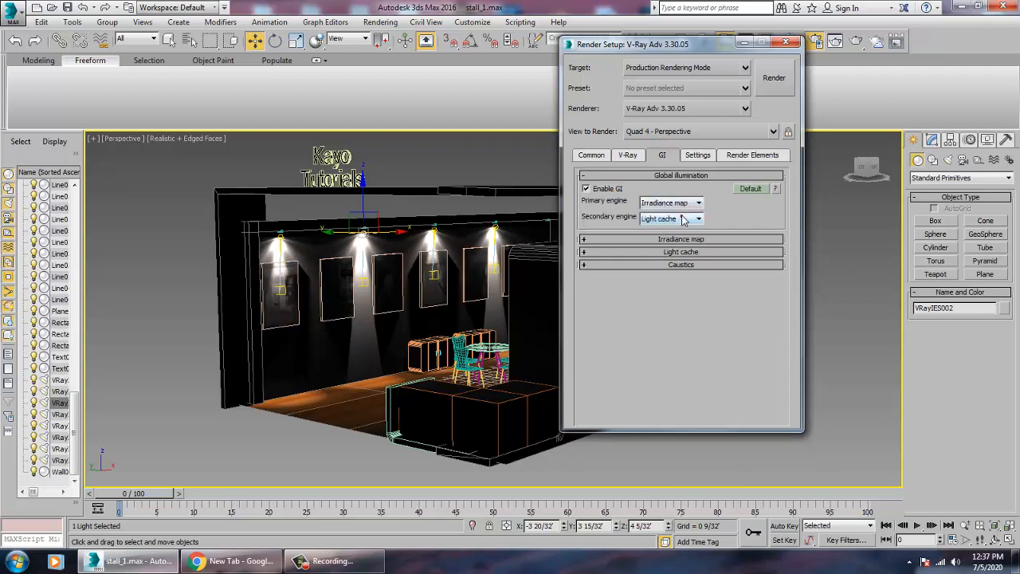
{"action": "left_click", "coordinate": [676, 219]}
{"action": "left_click", "coordinate": [676, 219]}
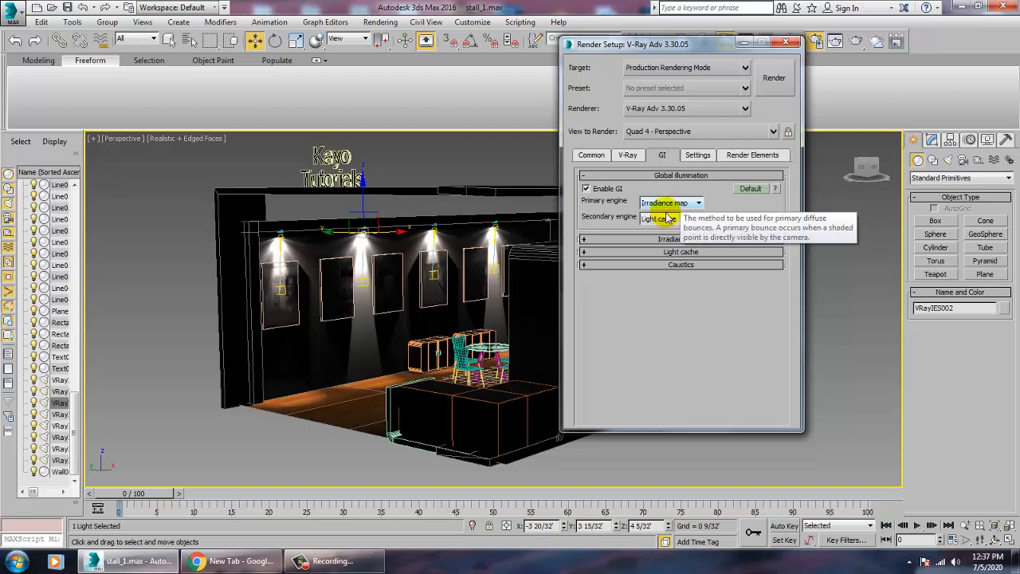
Set the irradiance map preset to Medium, with 160 subdivs and 60 interpolation samples
{"action": "left_click", "coordinate": [676, 239]}
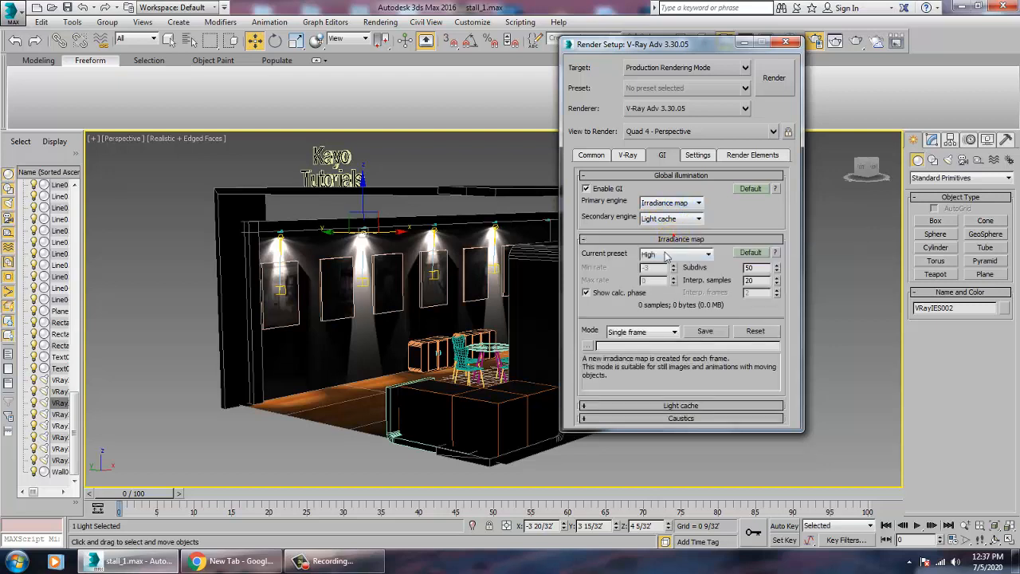
{"action": "left_click", "coordinate": [668, 255]}
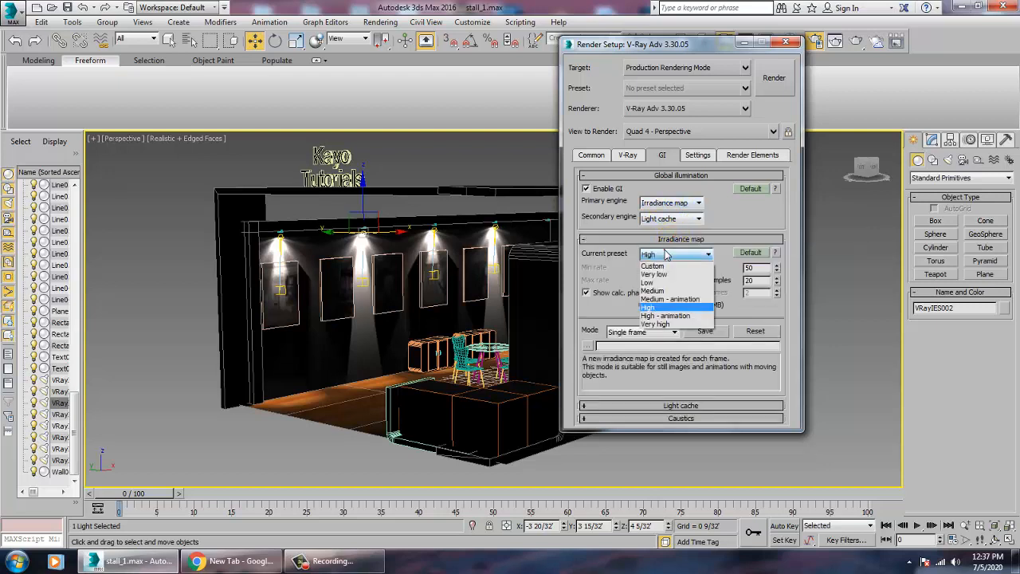
{"action": "left_click", "coordinate": [654, 291]}
{"action": "double_click", "coordinate": [751, 268]}
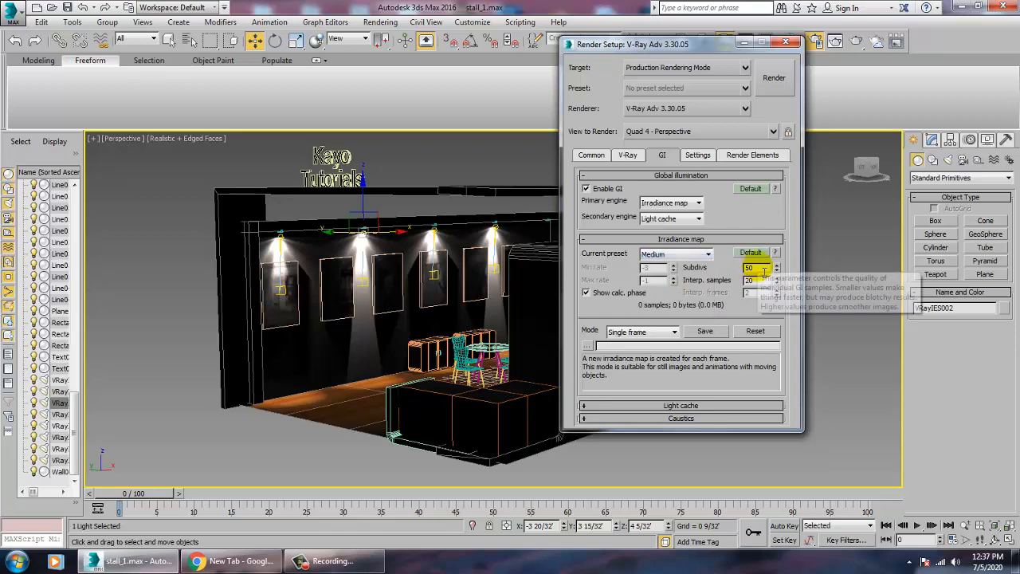
{"action": "type", "text": "15"}
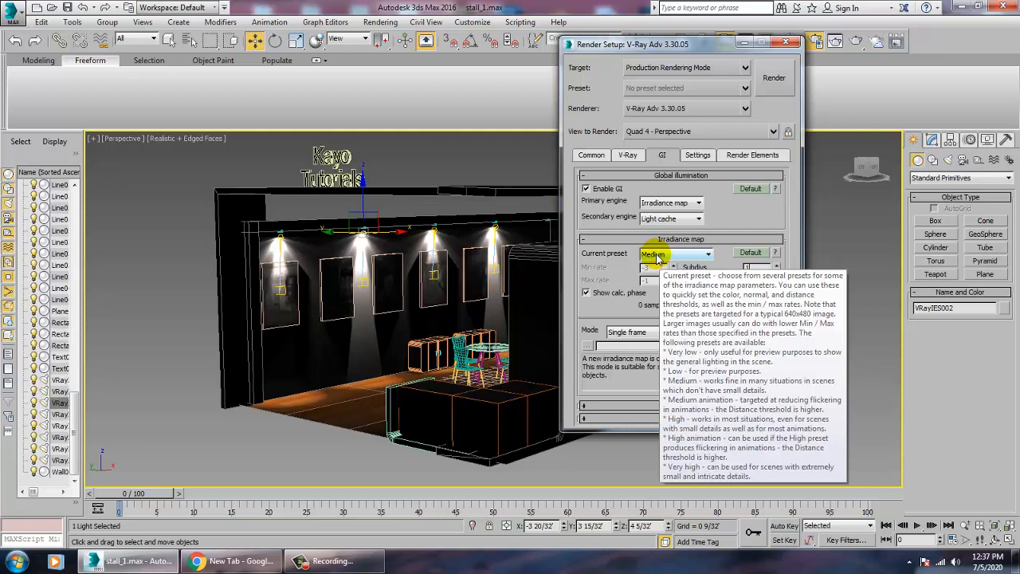
{"action": "type", "text": "16"}
{"action": "type", "text": "1"}
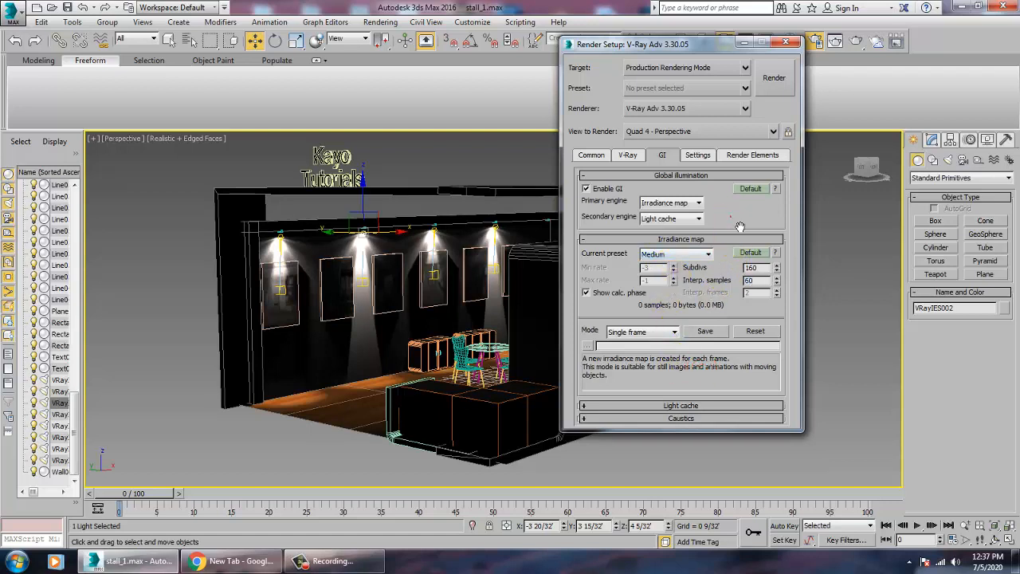
Set the light cache subdivs to 1200
{"action": "left_click_drag", "start_coordinate": [731, 216], "coordinate": [727, 185]}
{"action": "left_click", "coordinate": [657, 407]}
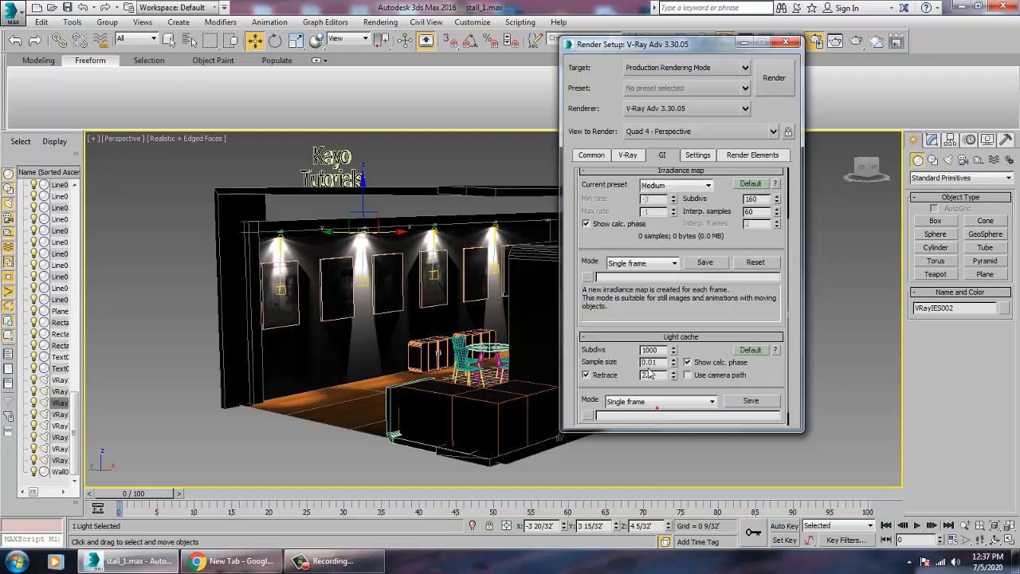
{"action": "left_click_drag", "start_coordinate": [661, 350], "coordinate": [599, 333]}
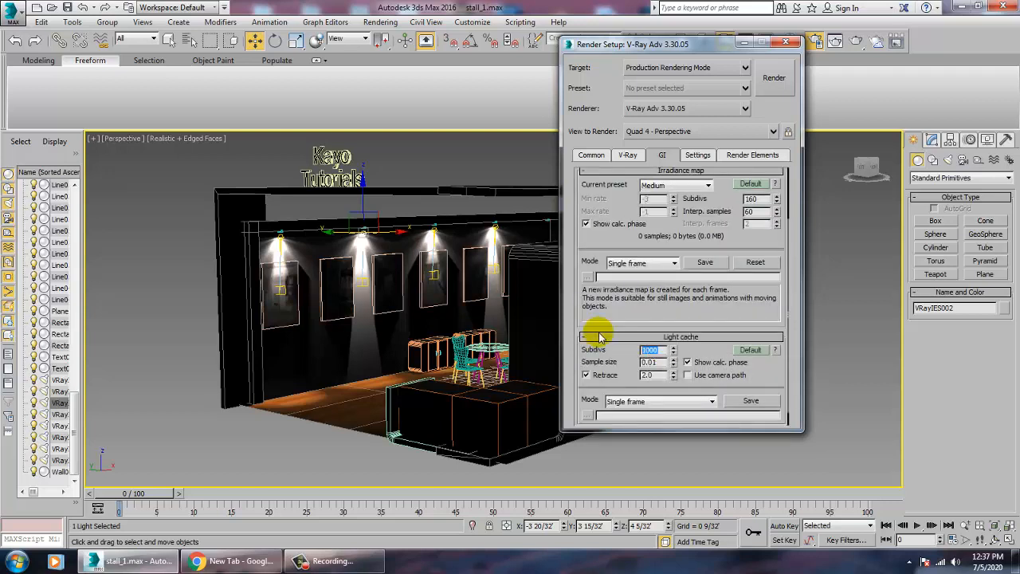
{"action": "type", "text": "1200"}
{"action": "key", "text": "Return"}
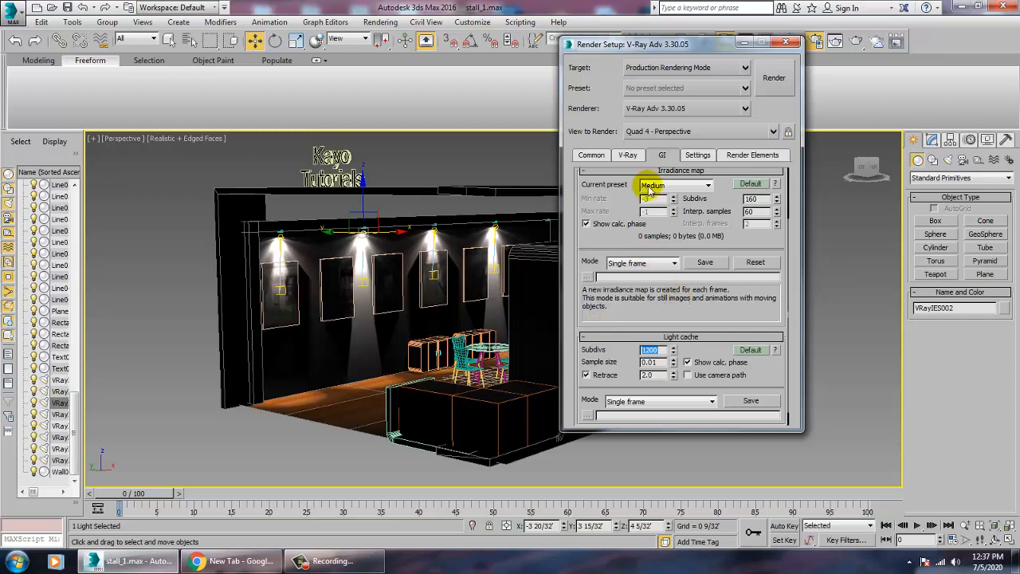
Enable local subdivs in the Global DMC settings and set the noise threshold to 0.001
{"action": "left_click", "coordinate": [626, 154]}
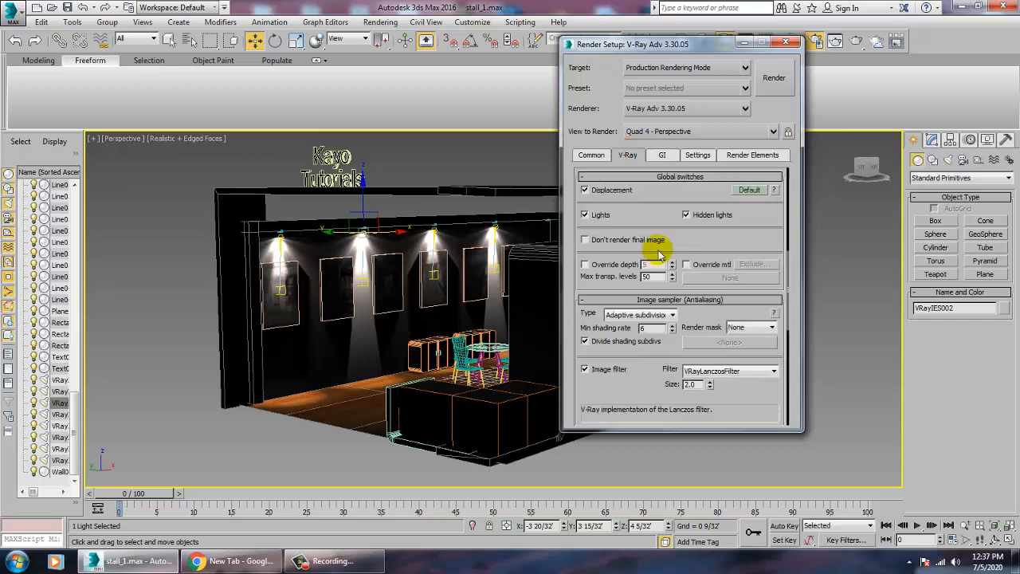
{"action": "left_click_drag", "start_coordinate": [637, 386], "coordinate": [635, 481]}
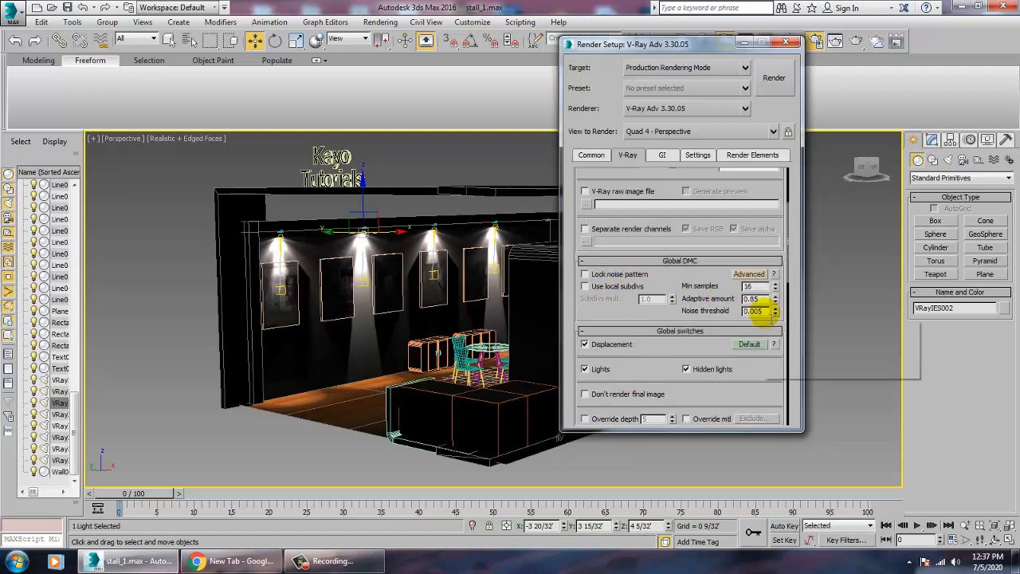
{"action": "left_click", "coordinate": [585, 286]}
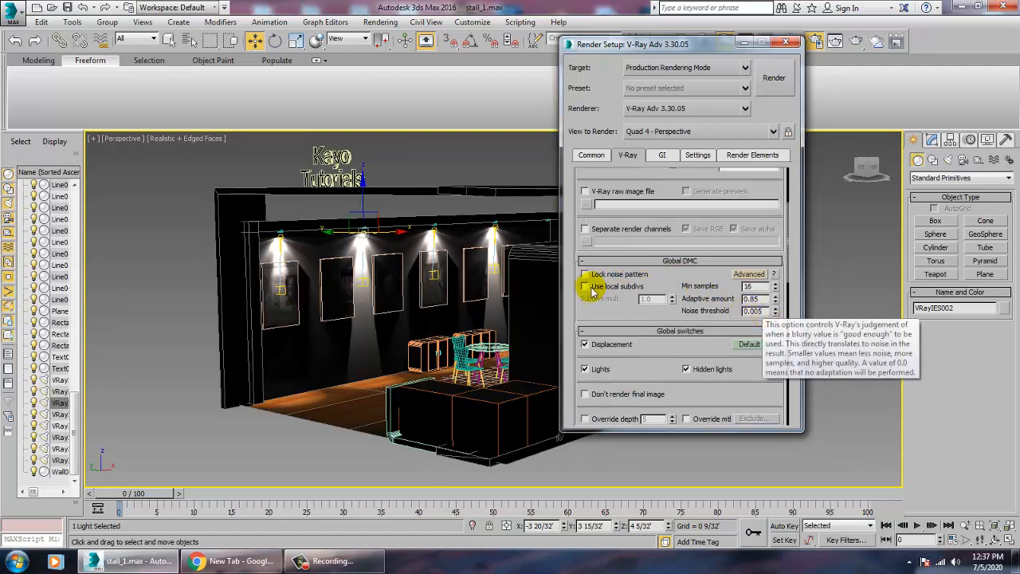
{"action": "double_click", "coordinate": [754, 311]}
{"action": "left_click", "coordinate": [758, 311]}
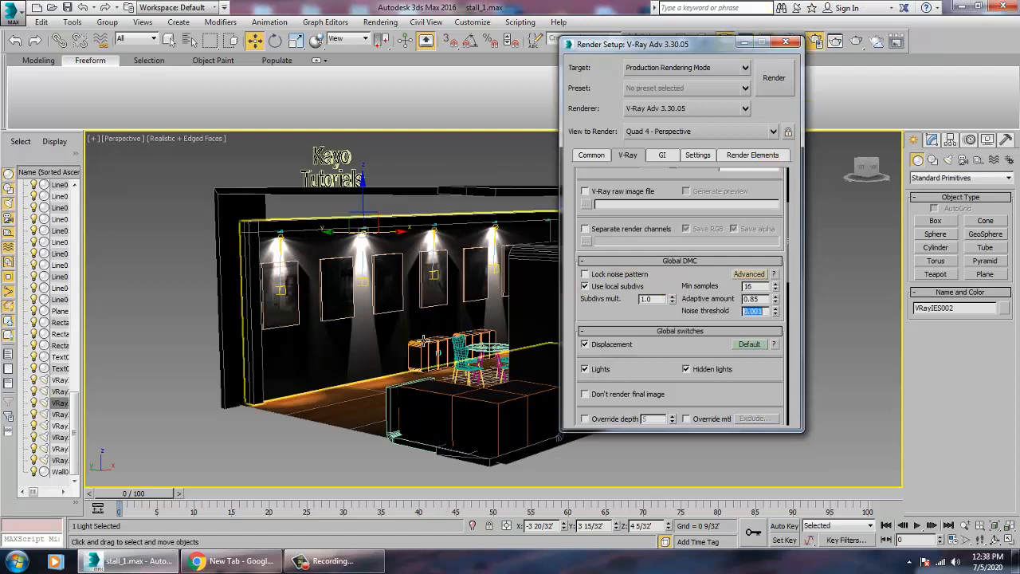
Run a test render of a closer perspective view of the stall, stop it early, and clear away the render output windows
{"action": "middle_click_drag", "start_coordinate": [435, 341], "coordinate": [432, 370], "text": "alt"}
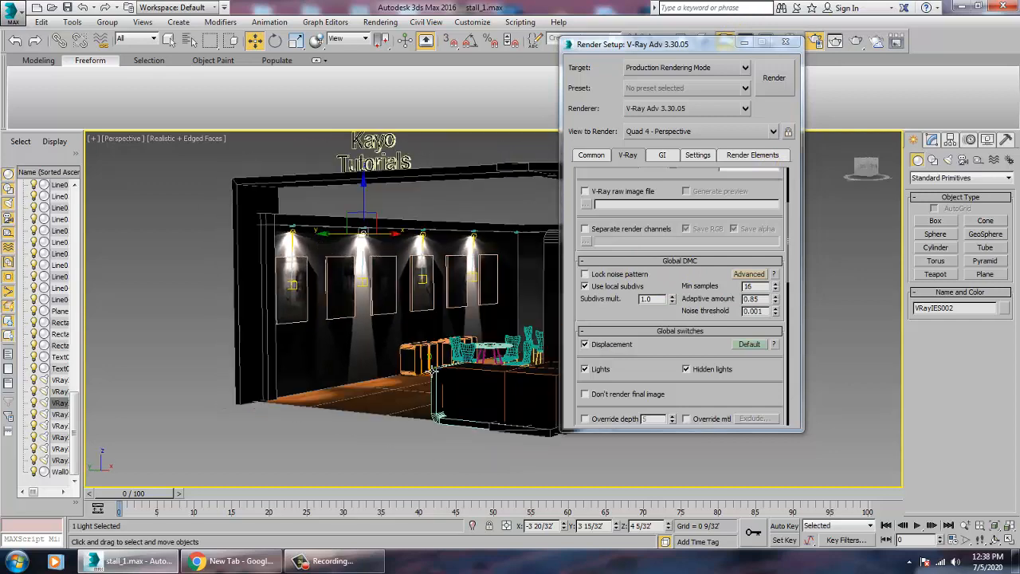
{"action": "scroll", "coordinate": [431, 370], "scroll_direction": "up", "scroll_amount": 8}
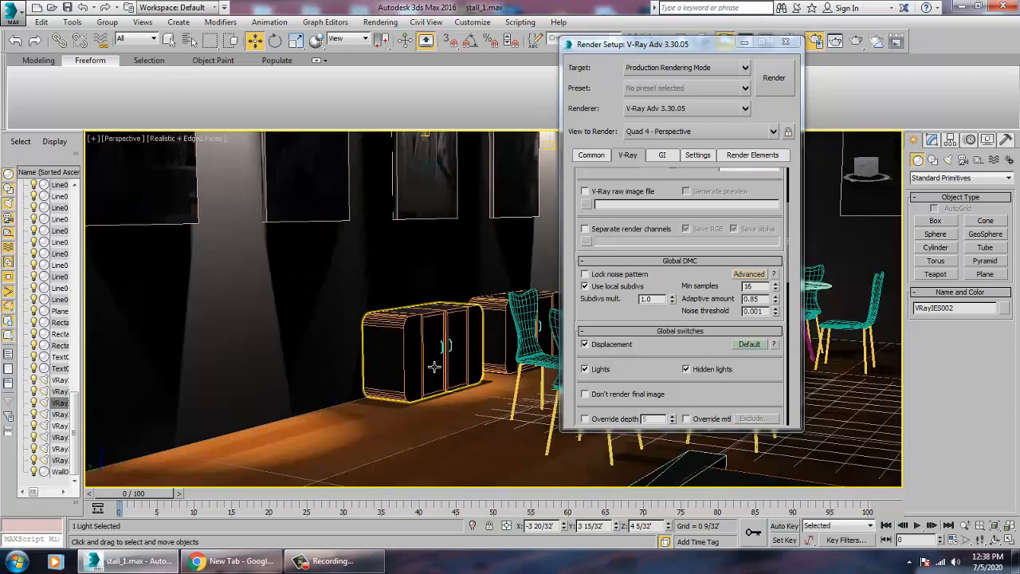
{"action": "scroll", "coordinate": [434, 366], "scroll_direction": "down", "scroll_amount": 6}
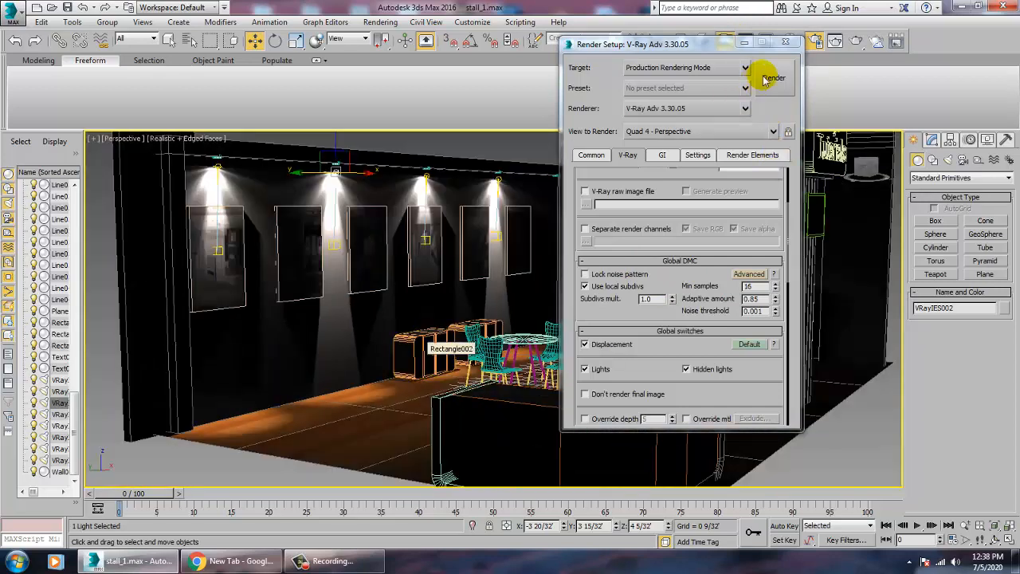
{"action": "left_click", "coordinate": [769, 78]}
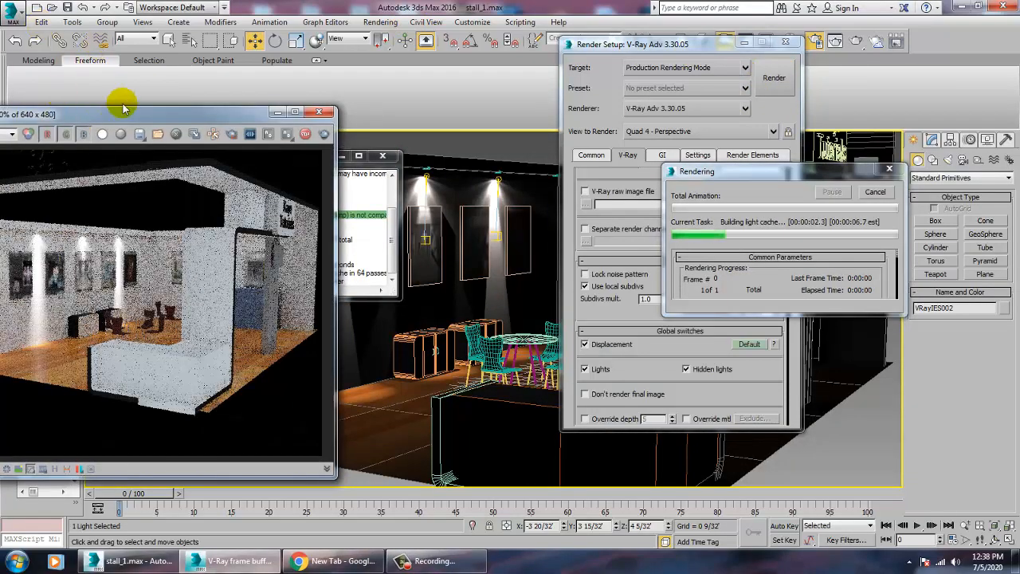
{"action": "left_click_drag", "start_coordinate": [128, 111], "coordinate": [461, 137]}
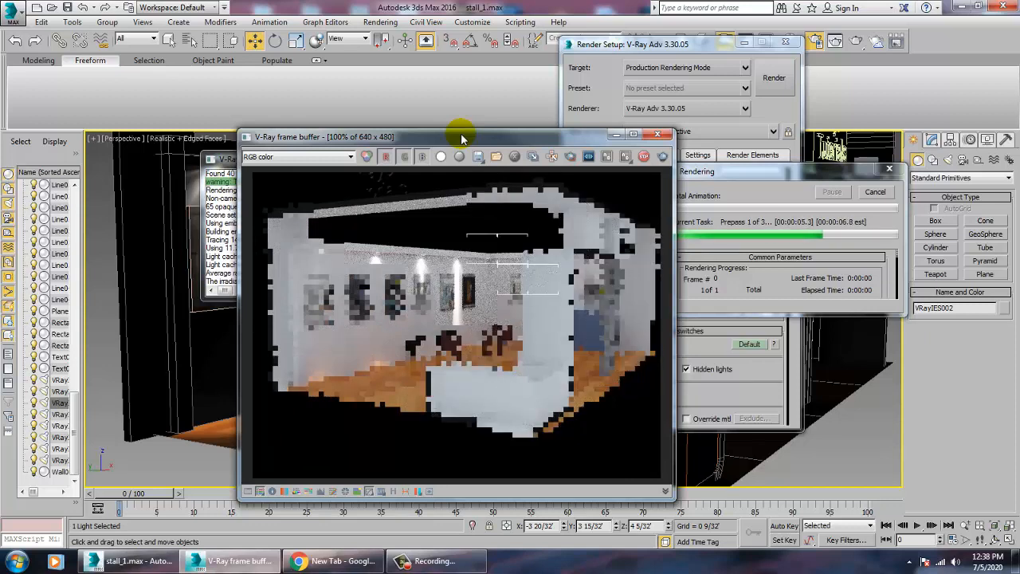
{"action": "key", "text": "Escape"}
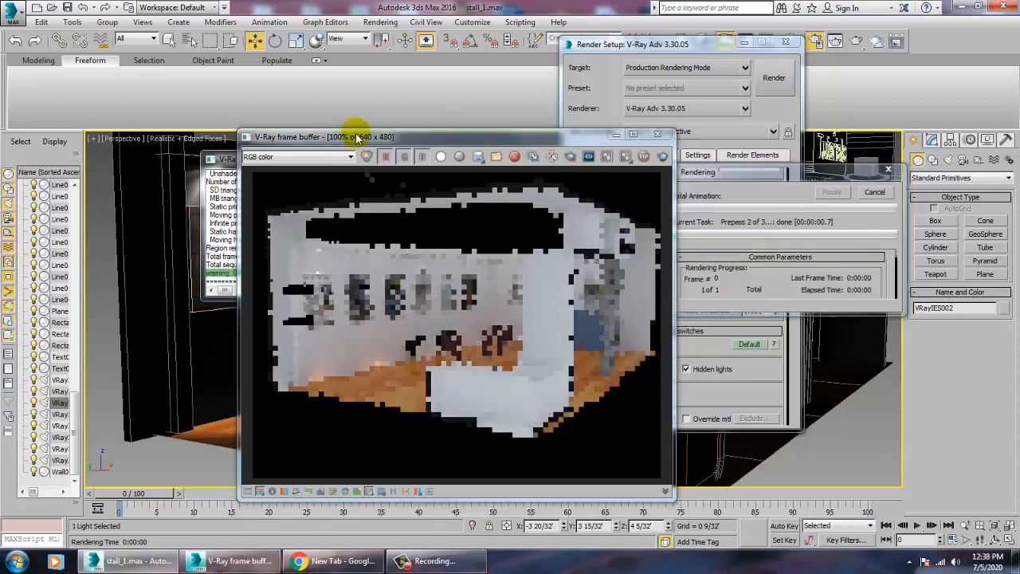
{"action": "left_click", "coordinate": [657, 134]}
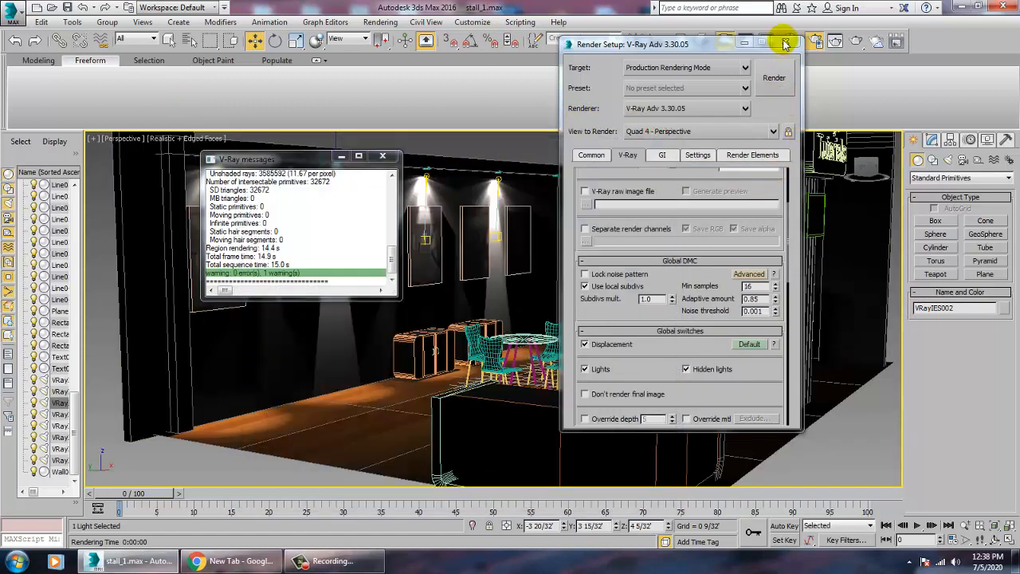
{"action": "left_click", "coordinate": [343, 156]}
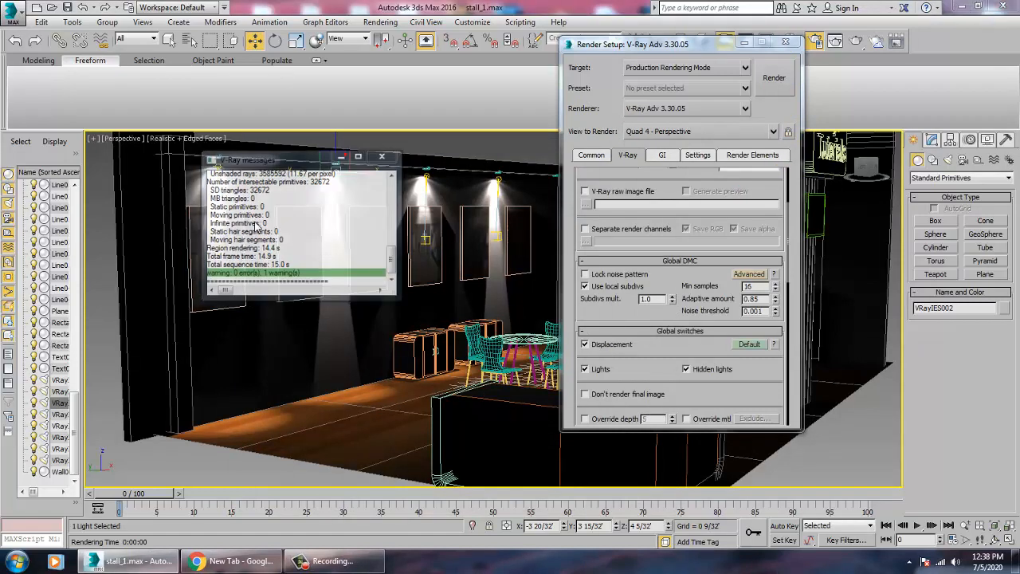
Lower the power of the first IES spotlight, nearest the stall's open end, to about 575.6
{"action": "left_click", "coordinate": [224, 172]}
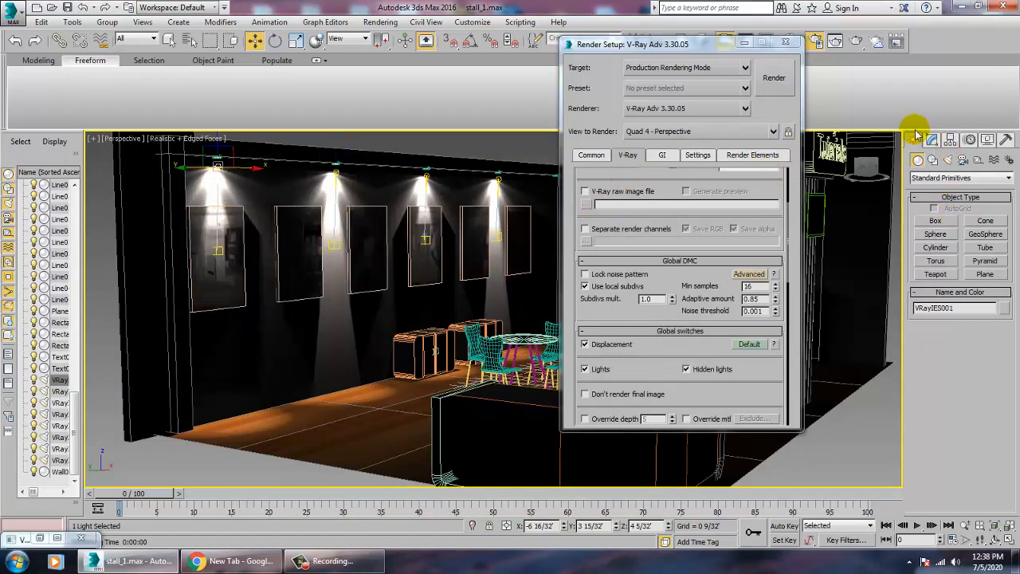
{"action": "left_click", "coordinate": [931, 140]}
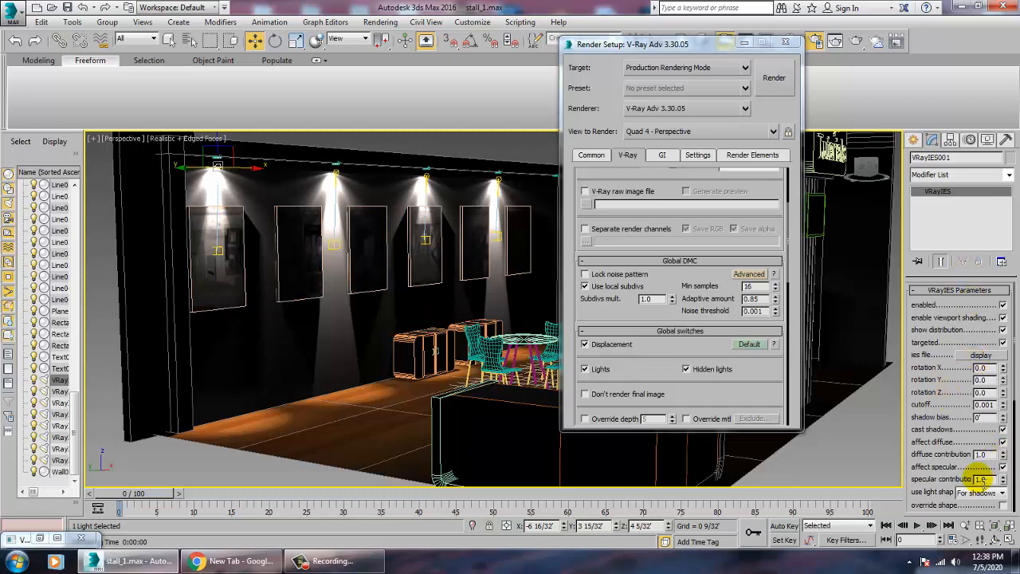
{"action": "scroll", "coordinate": [973, 430], "scroll_direction": "down", "scroll_amount": 4}
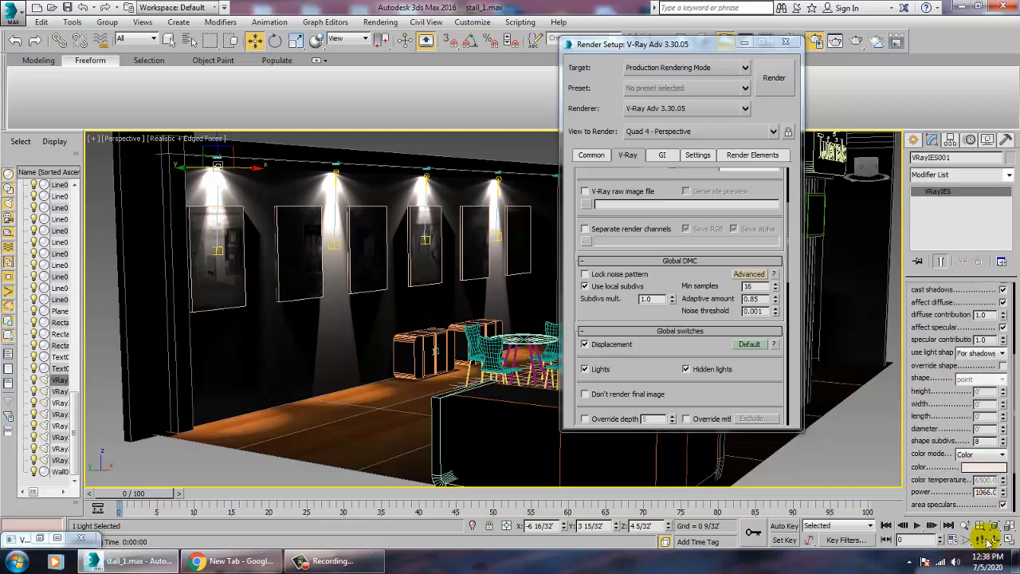
{"action": "left_click_drag", "start_coordinate": [1003, 498], "coordinate": [1011, 518]}
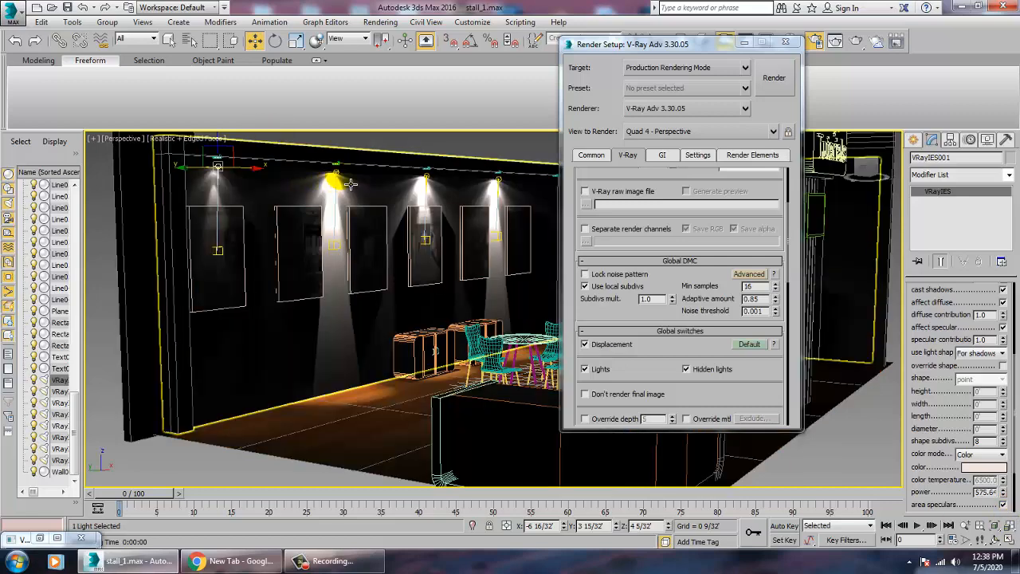
Set the power of the second IES spotlight on the picture wall to 575
{"action": "left_click", "coordinate": [341, 180]}
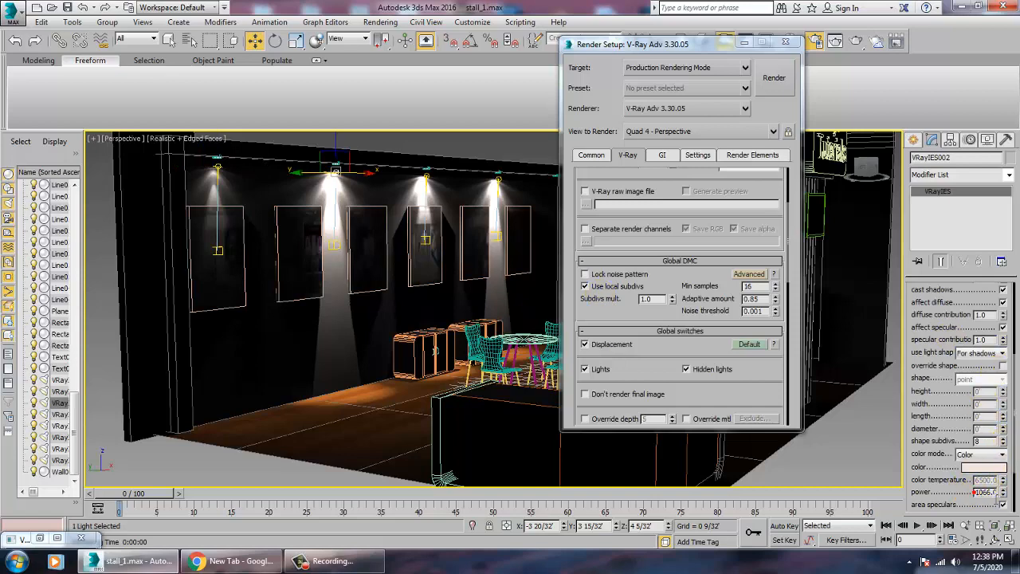
{"action": "left_click_drag", "start_coordinate": [994, 493], "coordinate": [982, 493]}
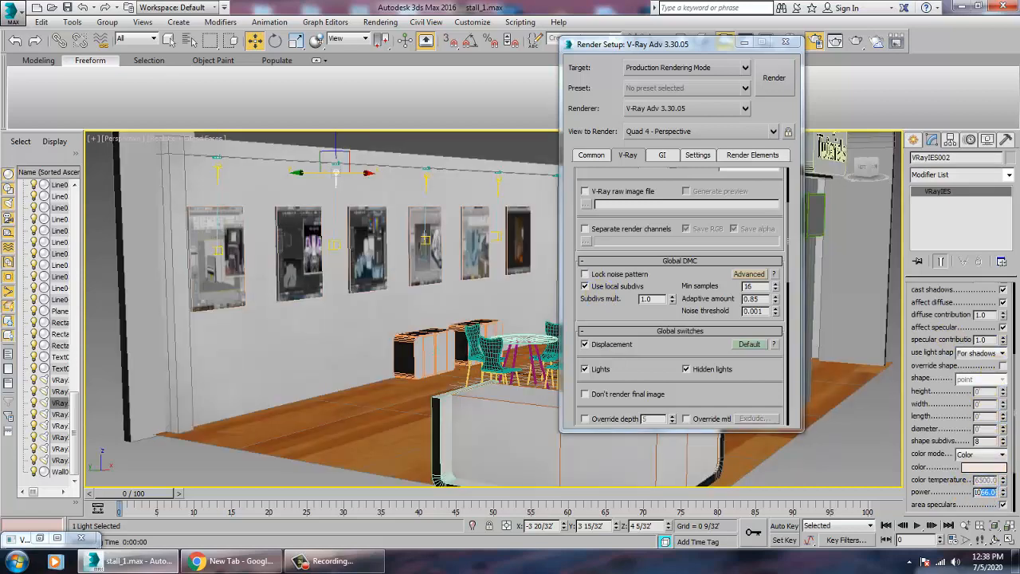
{"action": "key", "text": "BackSpace"}
{"action": "type", "text": "5"}
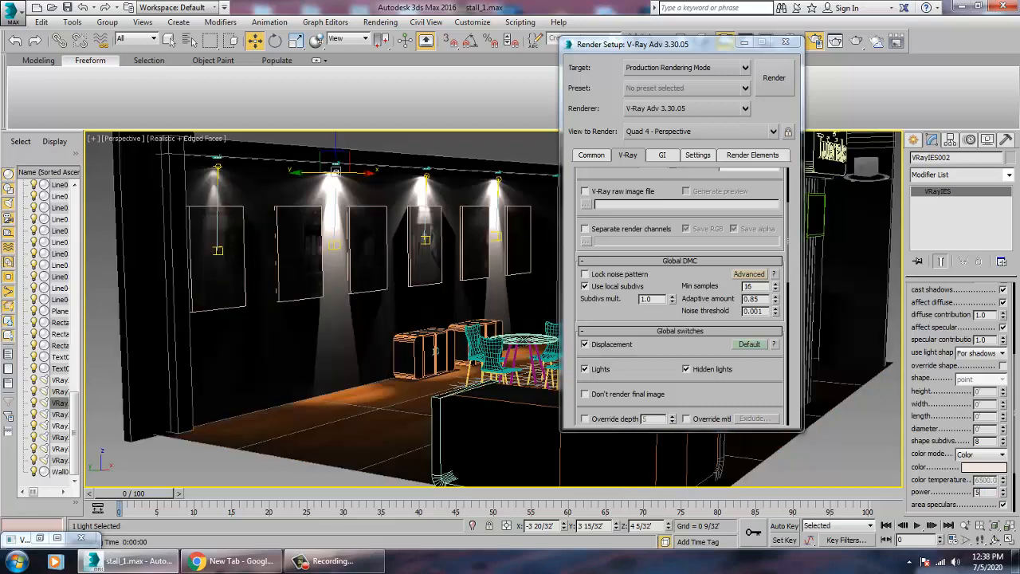
{"action": "type", "text": "75"}
{"action": "key", "text": "Return"}
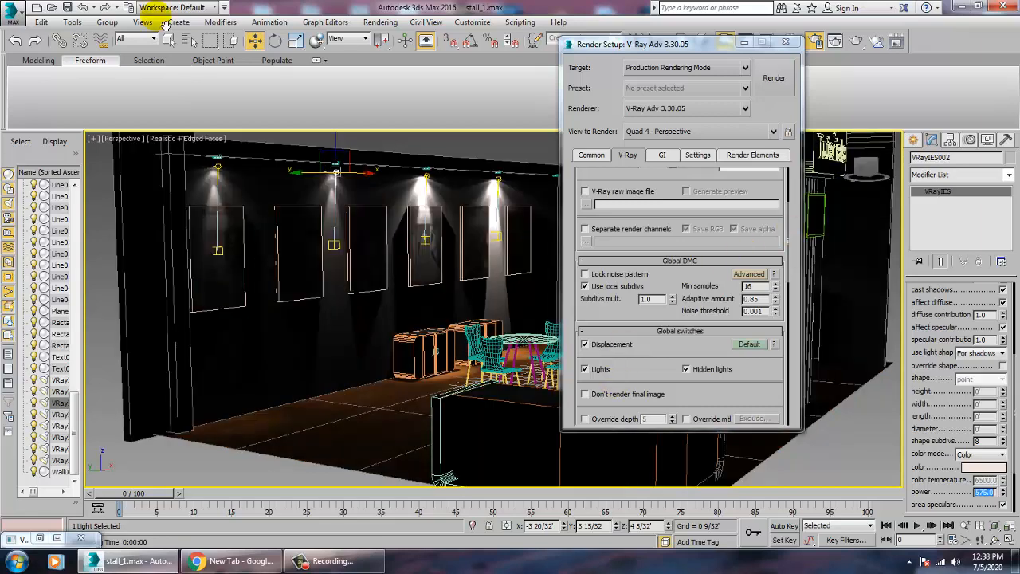
Set the power of the third and fourth IES spotlights on the picture wall to 575 each
{"action": "left_click", "coordinate": [427, 186]}
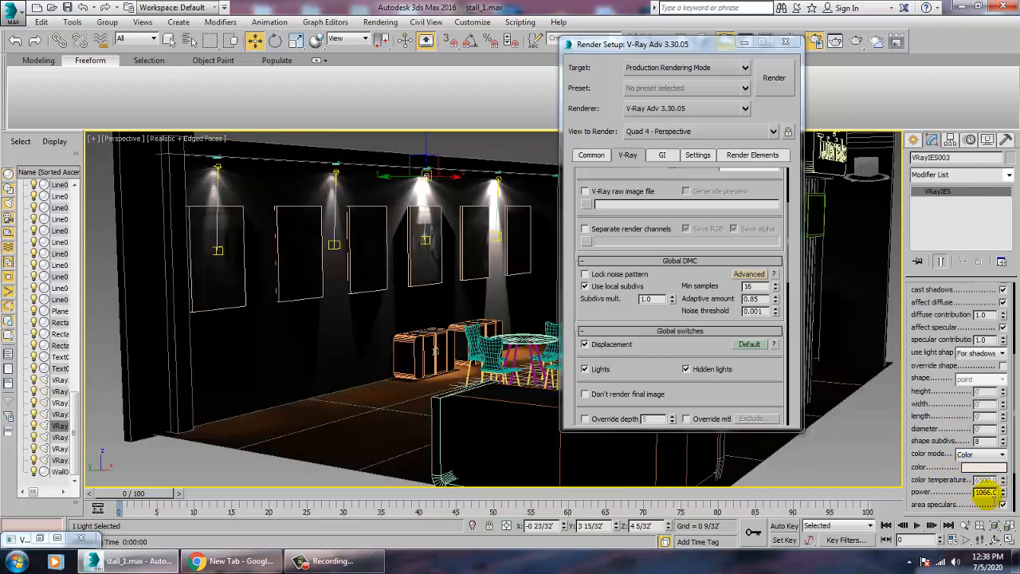
{"action": "type", "text": "1"}
{"action": "key", "text": "Return"}
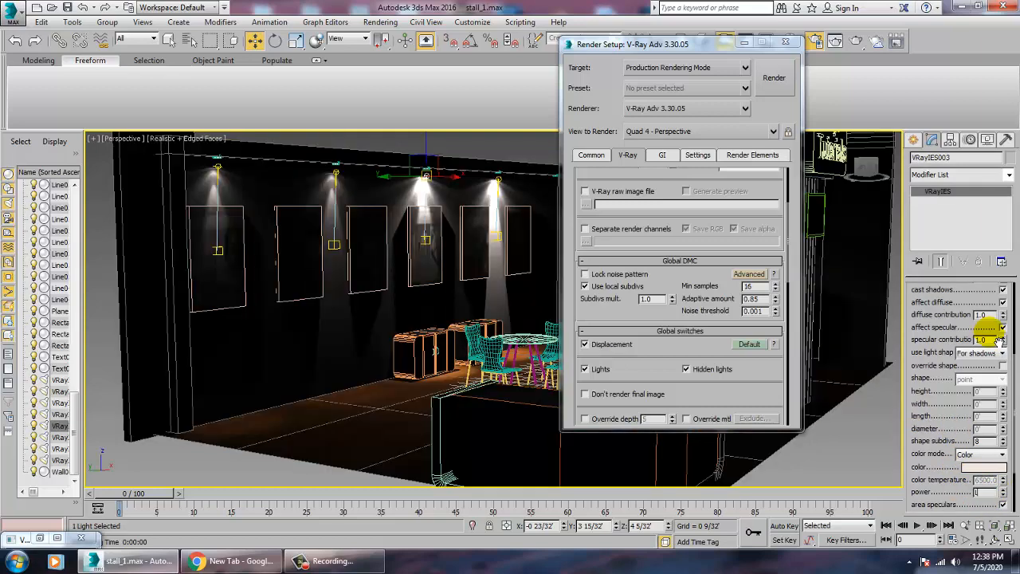
{"action": "type", "text": "575"}
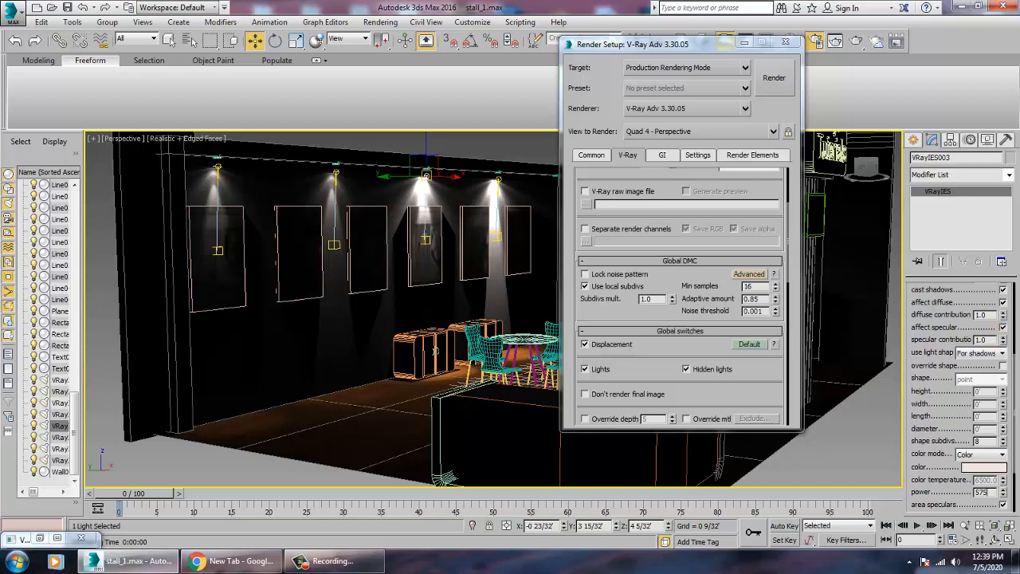
{"action": "key", "text": "Return"}
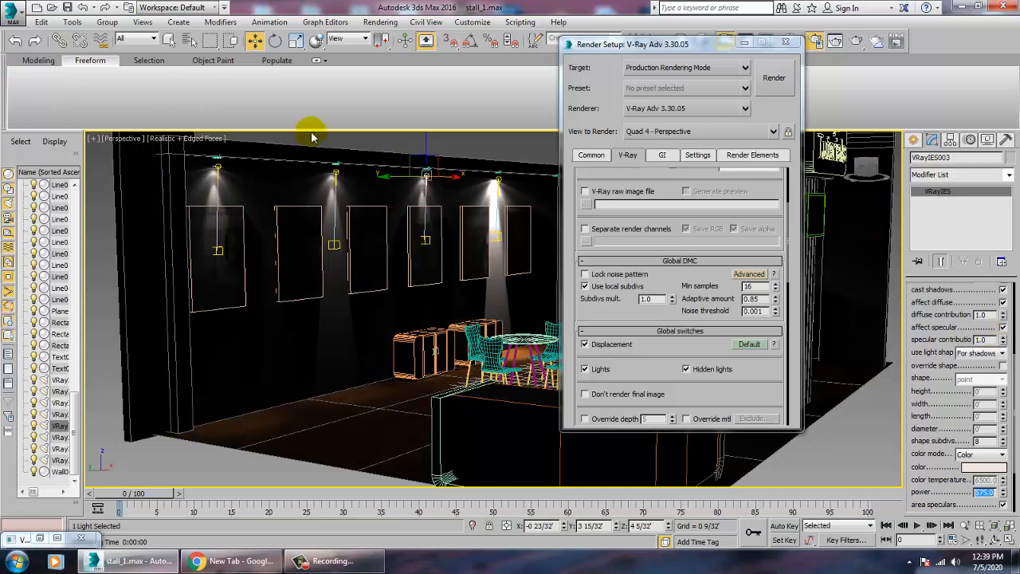
{"action": "left_click", "coordinate": [497, 197]}
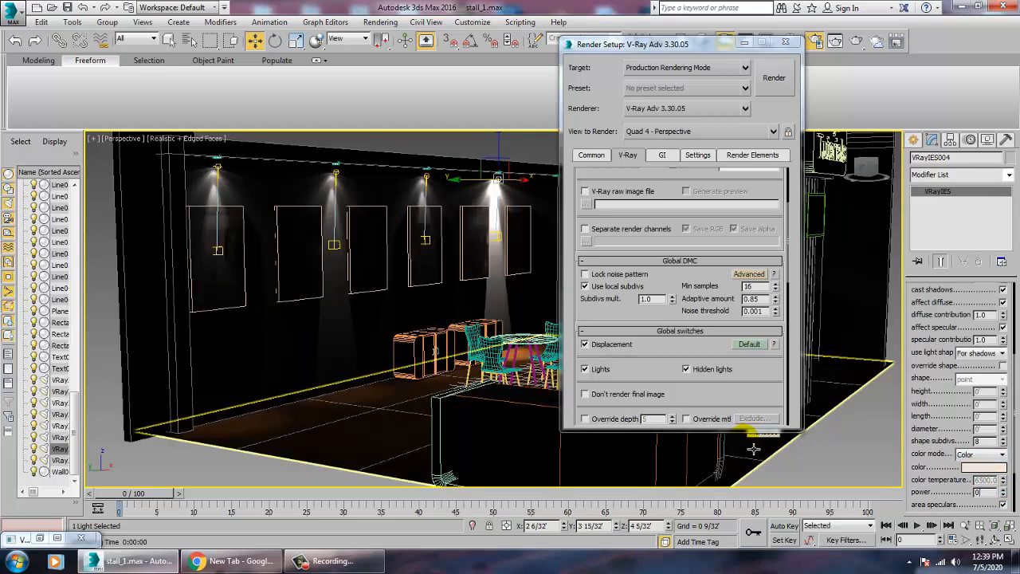
{"action": "type", "text": "575."}
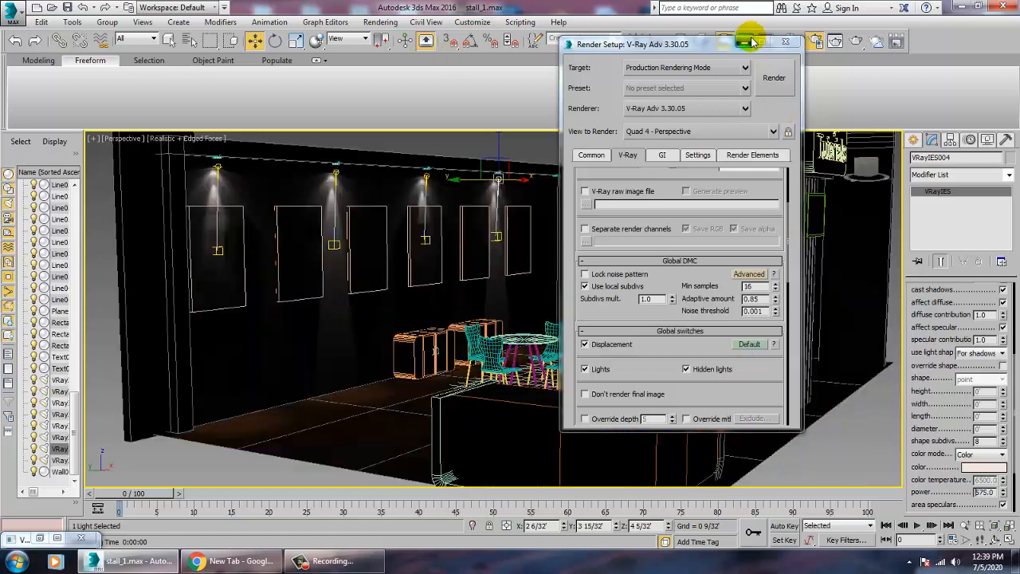
Minimize the render setup and create a V-Ray plane light on the ground in front of the stall, beside the counter
{"action": "left_click", "coordinate": [747, 42]}
{"action": "left_click", "coordinate": [914, 141]}
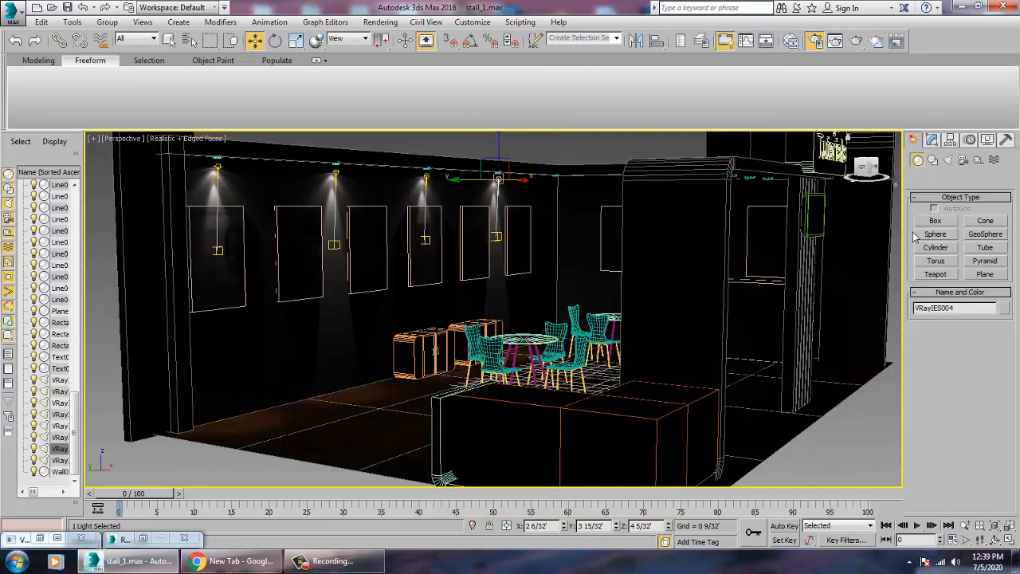
{"action": "left_click", "coordinate": [948, 160]}
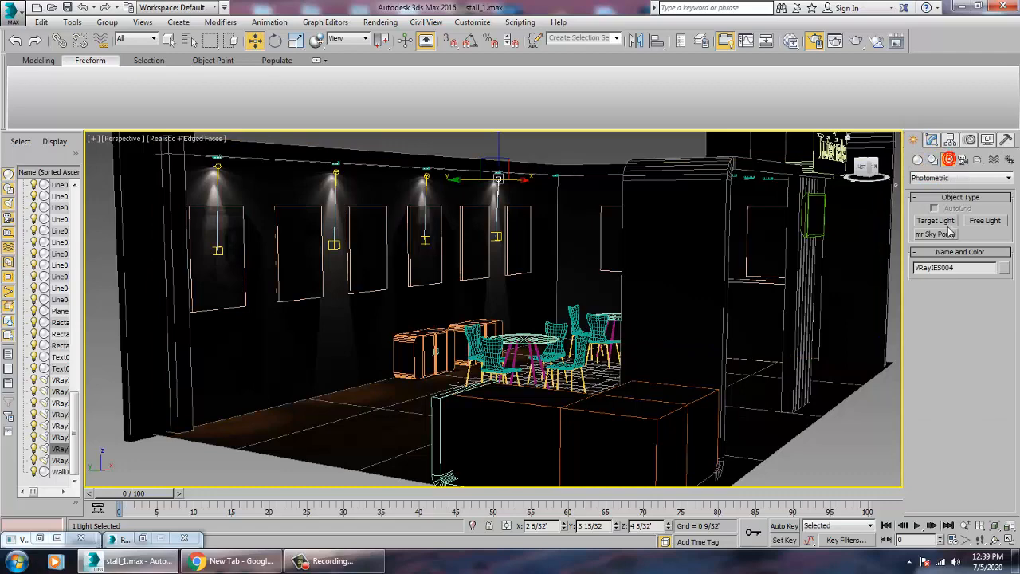
{"action": "left_click", "coordinate": [960, 178]}
{"action": "left_click", "coordinate": [941, 204]}
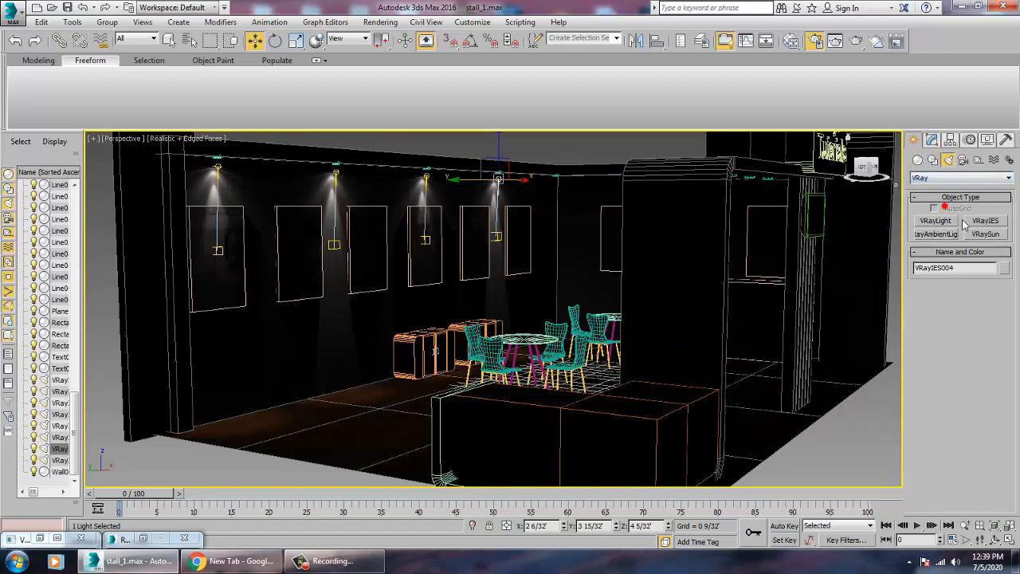
{"action": "left_click", "coordinate": [936, 220]}
{"action": "middle_click_drag", "start_coordinate": [678, 426], "coordinate": [574, 355]}
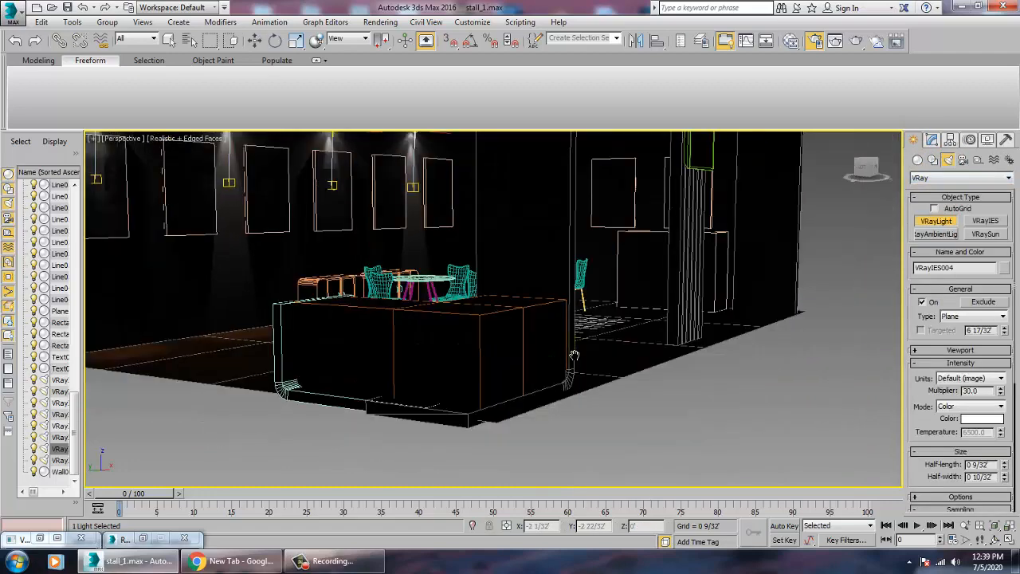
{"action": "scroll", "coordinate": [574, 354], "scroll_direction": "down", "scroll_amount": 10}
{"action": "scroll", "coordinate": [594, 379], "scroll_direction": "up", "scroll_amount": 3}
{"action": "left_click_drag", "start_coordinate": [622, 418], "coordinate": [607, 510]}
{"action": "left_click_drag", "start_coordinate": [621, 520], "coordinate": [621, 518]}
Raise the plane light to a height of about 5' and tilt it toward the stall interior
{"action": "key", "text": "w"}
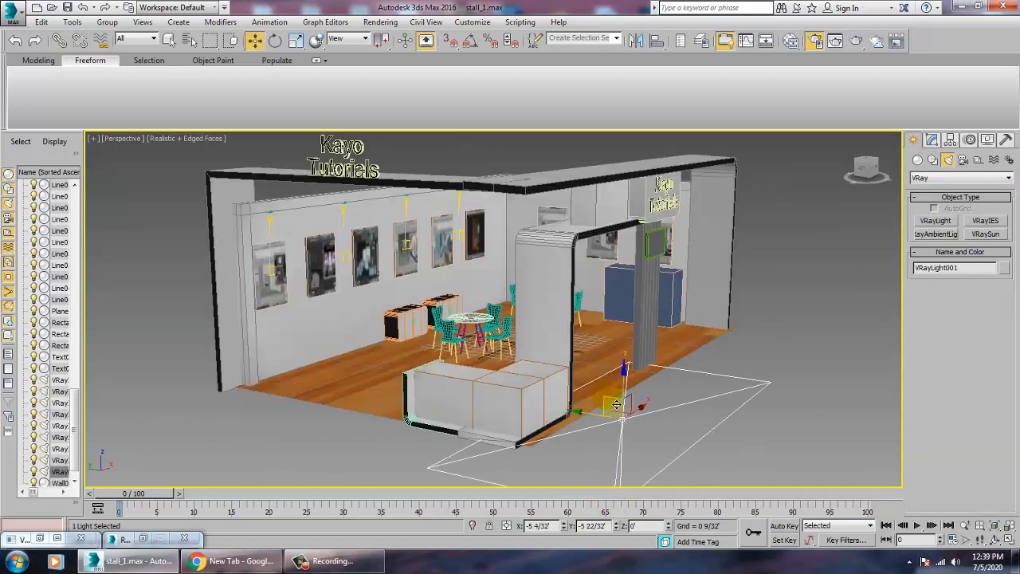
{"action": "left_click_drag", "start_coordinate": [624, 379], "coordinate": [610, 246]}
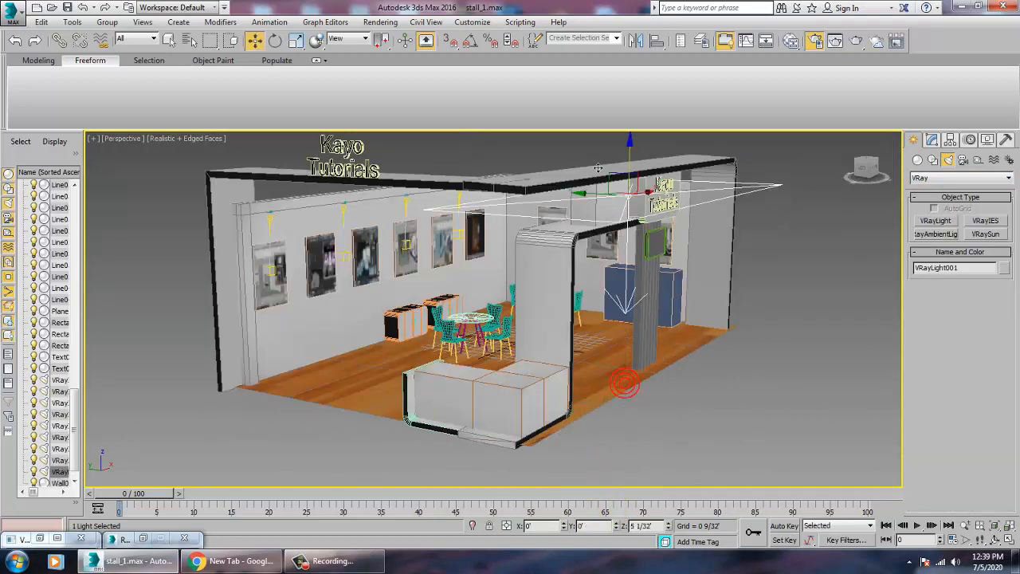
{"action": "key", "text": "e"}
{"action": "left_click_drag", "start_coordinate": [668, 174], "coordinate": [692, 231]}
{"action": "key", "text": "w"}
Move the plane light along the stall's open side to about X 2 10/32'
{"action": "middle_click_drag", "start_coordinate": [692, 230], "coordinate": [567, 266], "text": "alt"}
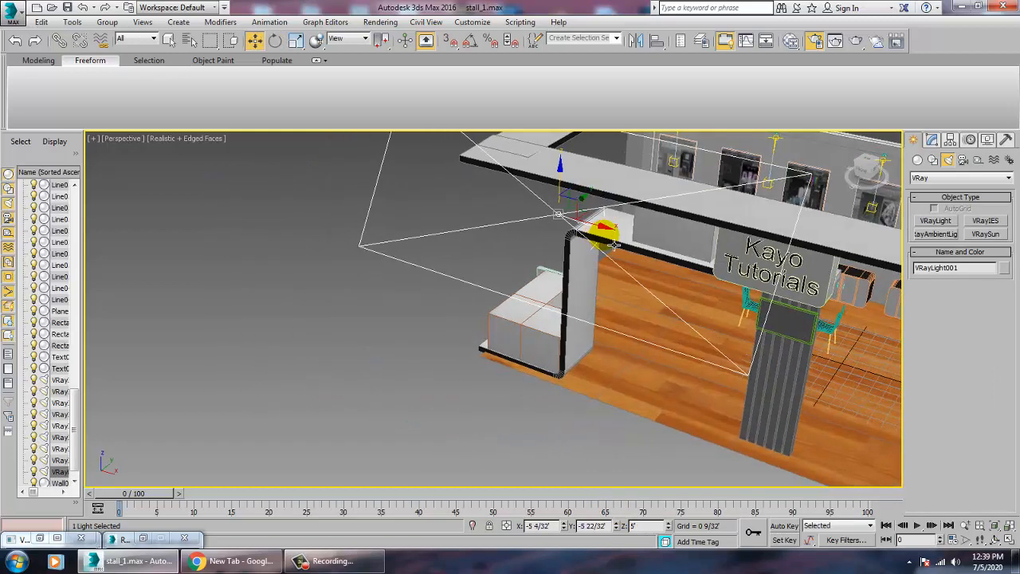
{"action": "left_click_drag", "start_coordinate": [609, 229], "coordinate": [852, 294]}
{"action": "middle_click_drag", "start_coordinate": [556, 303], "coordinate": [96, 309]}
{"action": "middle_click_drag", "start_coordinate": [96, 309], "coordinate": [141, 308], "text": "alt"}
{"action": "left_click_drag", "start_coordinate": [390, 299], "coordinate": [527, 321]}
{"action": "key", "text": "e"}
{"action": "key", "text": "w"}
{"action": "scroll", "coordinate": [522, 320], "scroll_direction": "down", "scroll_amount": 5}
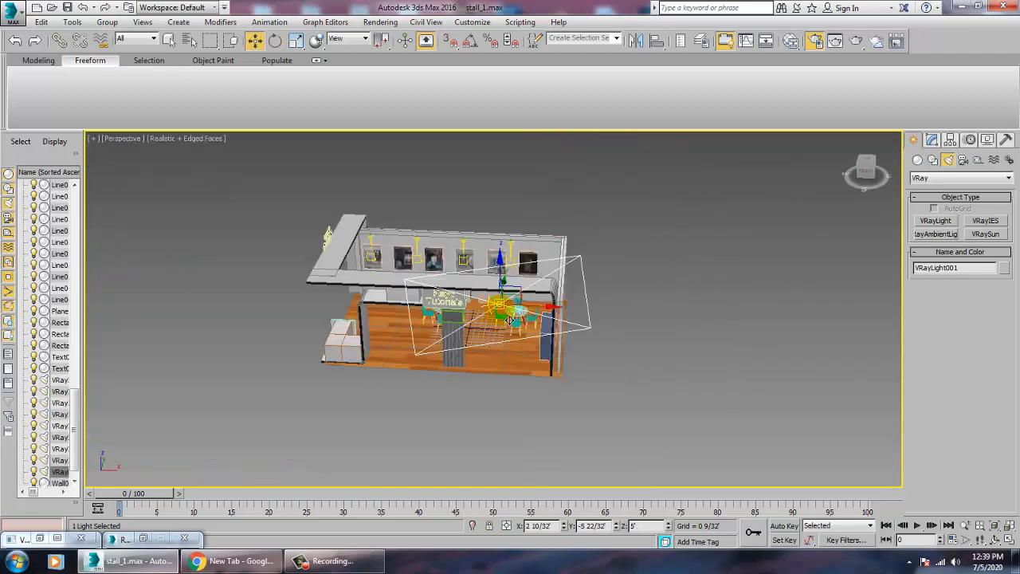
Move the plane light outward from the stall's open side to about Y -8'
{"action": "middle_click_drag", "start_coordinate": [515, 318], "coordinate": [608, 300], "text": "alt"}
{"action": "left_click_drag", "start_coordinate": [477, 292], "coordinate": [516, 293]}
{"action": "mouse_move", "coordinate": [525, 306]}
{"action": "middle_mouse_down", "text": "alt"}
{"action": "mouse_move", "coordinate": [525, 288]}
{"action": "mouse_move", "coordinate": [517, 305]}
{"action": "middle_mouse_up", "text": "alt"}
{"action": "scroll", "coordinate": [522, 311], "scroll_direction": "up", "scroll_amount": 3}
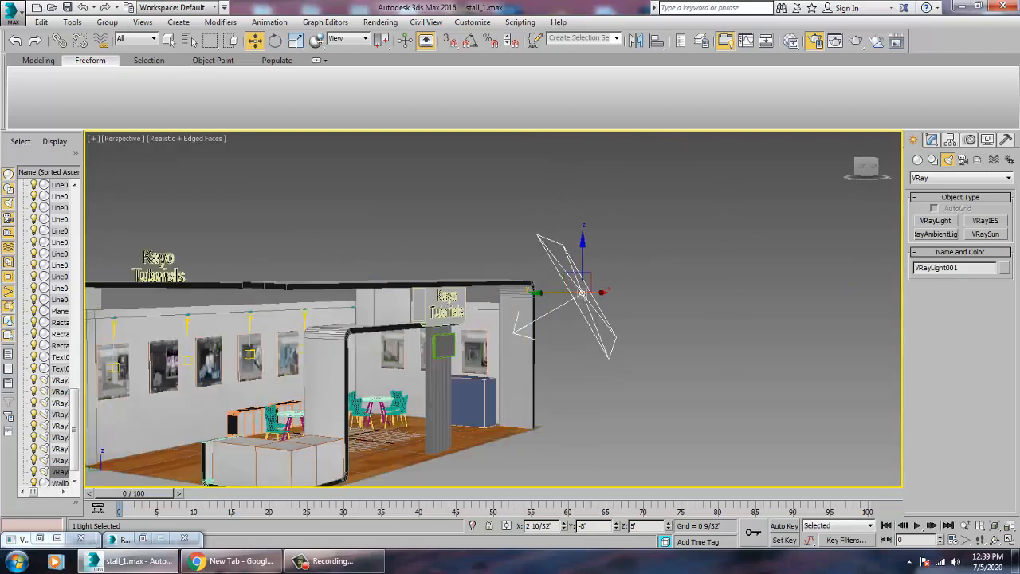
Set the V-Ray plane light's intensity multiplier to 0.5
{"action": "left_click", "coordinate": [931, 140]}
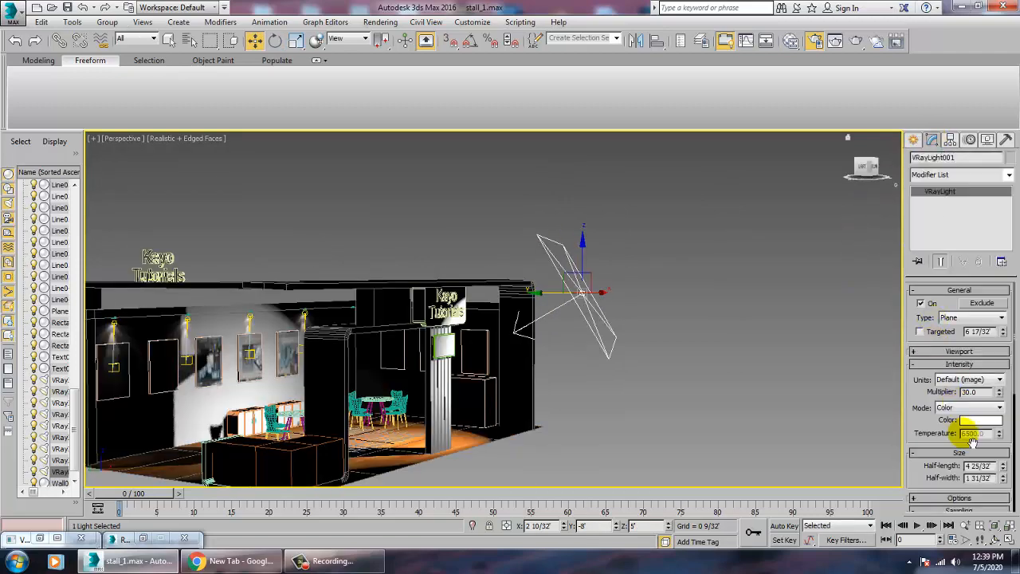
{"action": "double_click", "coordinate": [977, 391]}
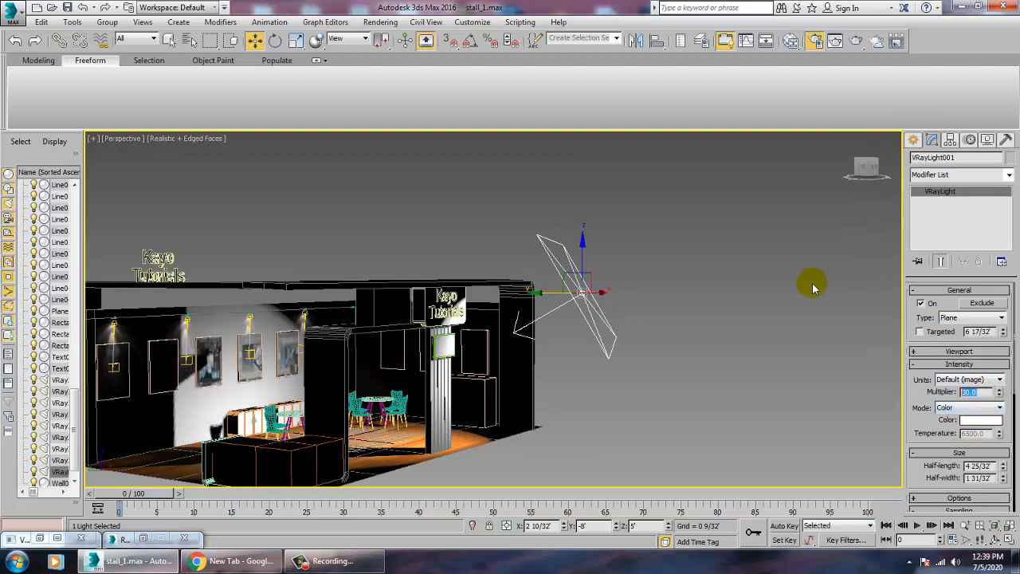
{"action": "type", "text": "0."}
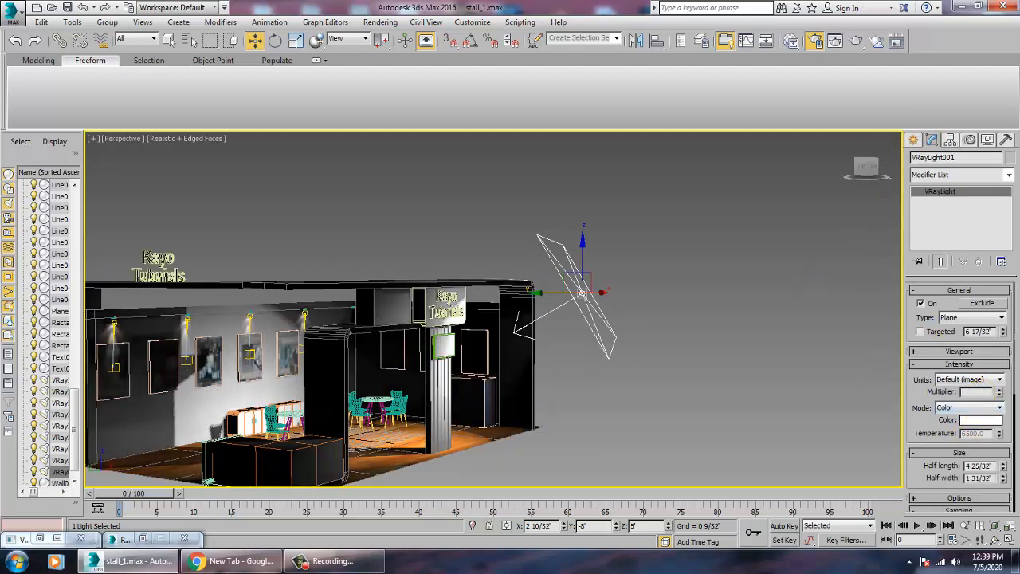
{"action": "type", "text": "5"}
{"action": "key", "text": "Return"}
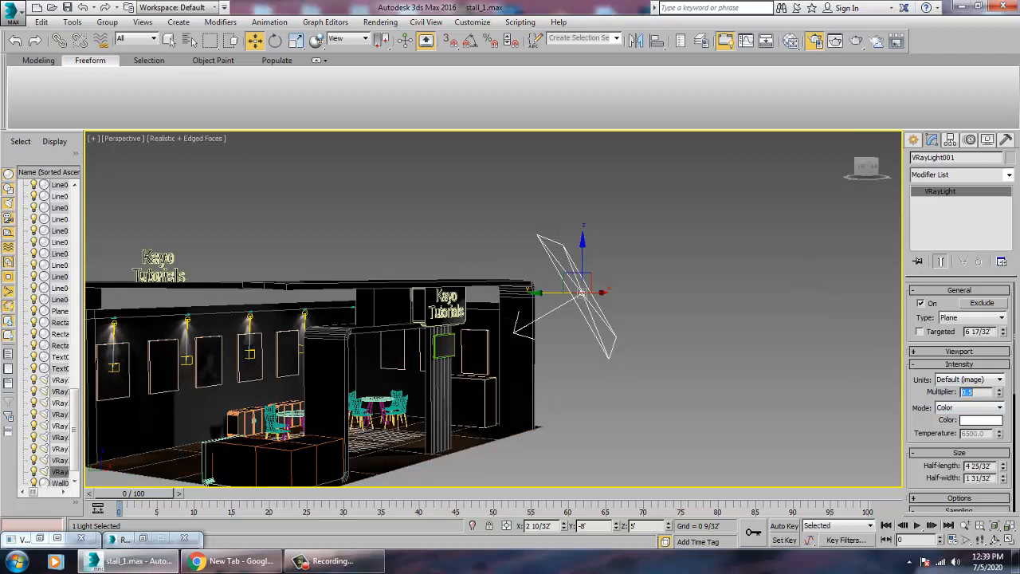
Give the plane light a pale warm pinkish tint and set its multiplier to 2.0
{"action": "left_click", "coordinate": [993, 422]}
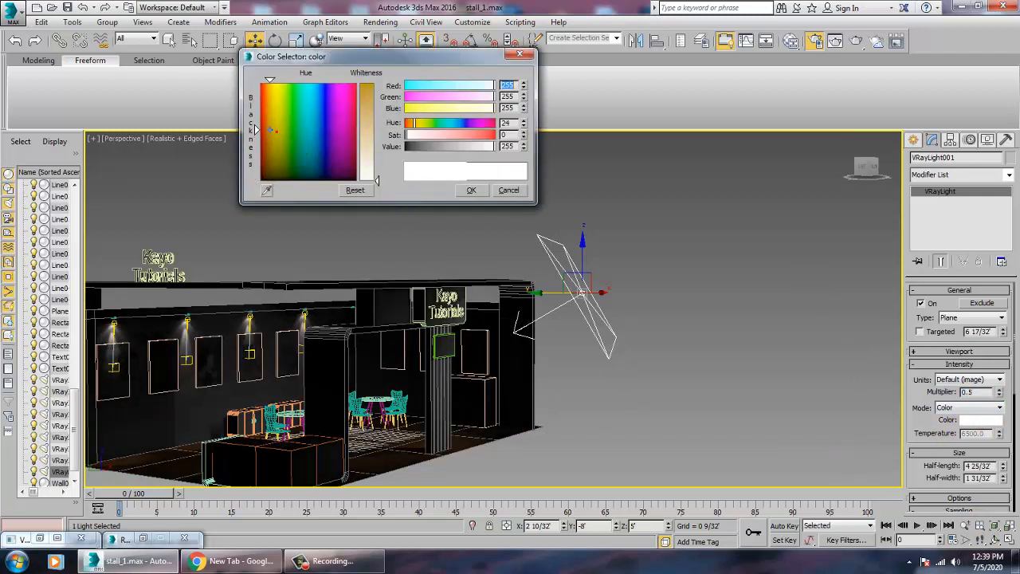
{"action": "left_click_drag", "start_coordinate": [373, 153], "coordinate": [373, 143]}
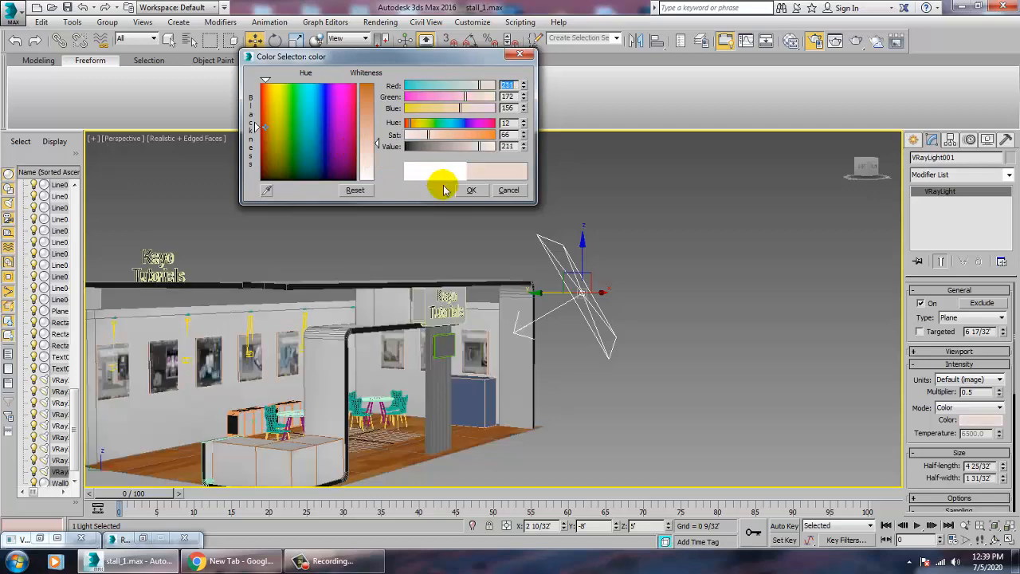
{"action": "left_click", "coordinate": [474, 191]}
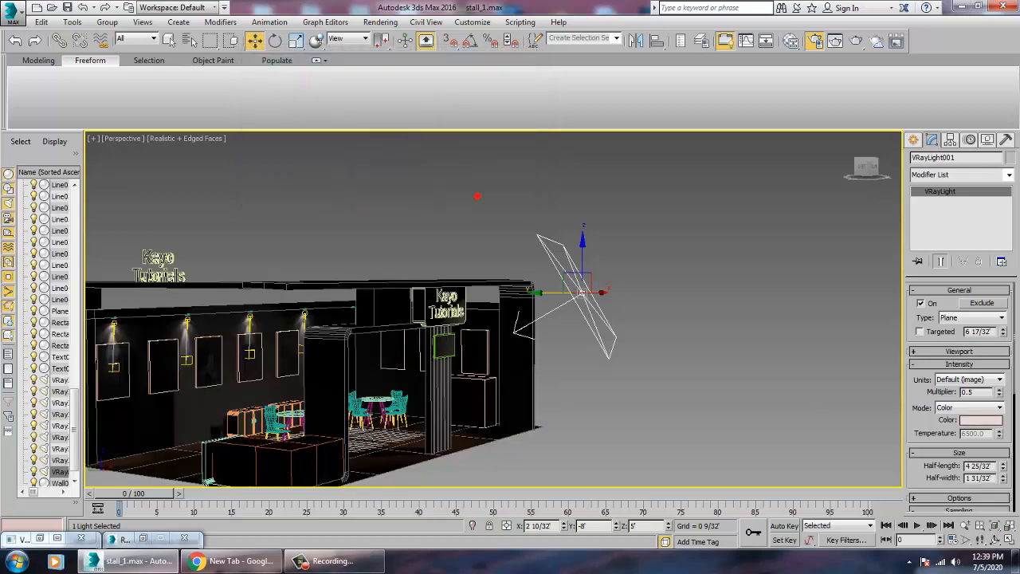
{"action": "double_click", "coordinate": [992, 392]}
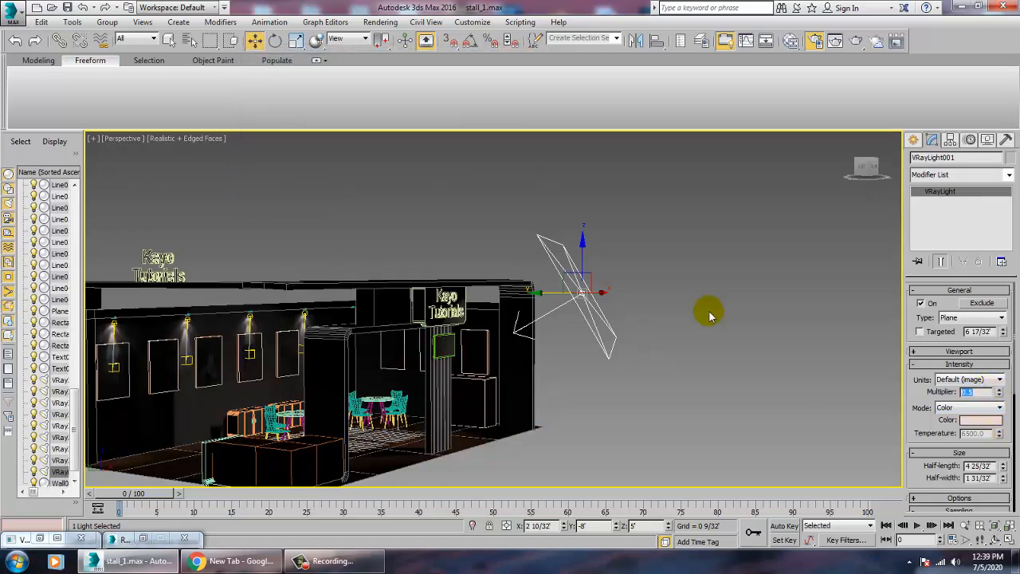
{"action": "type", "text": "2"}
{"action": "key", "text": "Return"}
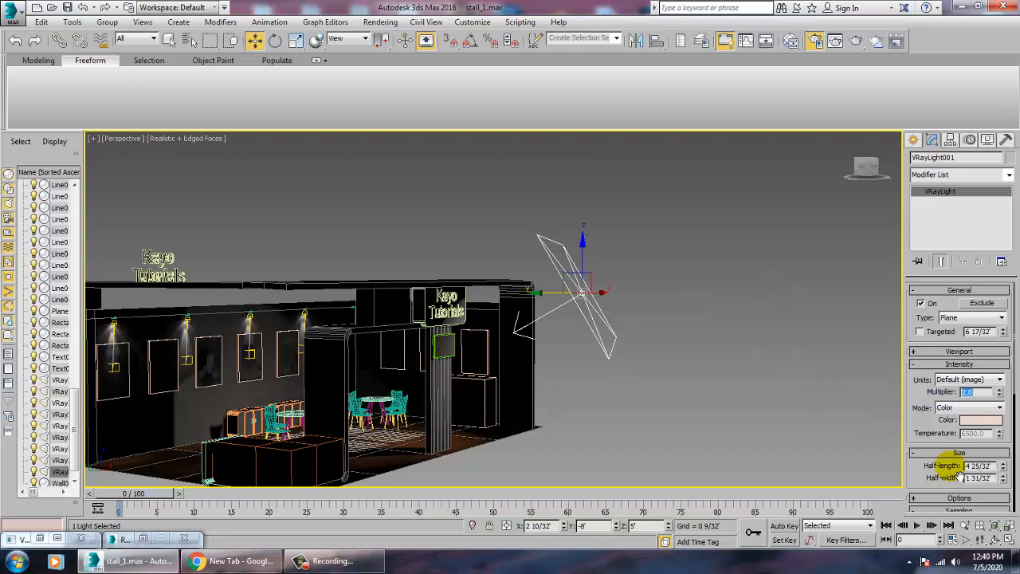
Make the plane light double-sided and invisible with no decay in its options
{"action": "left_click_drag", "start_coordinate": [918, 346], "coordinate": [915, 287]}
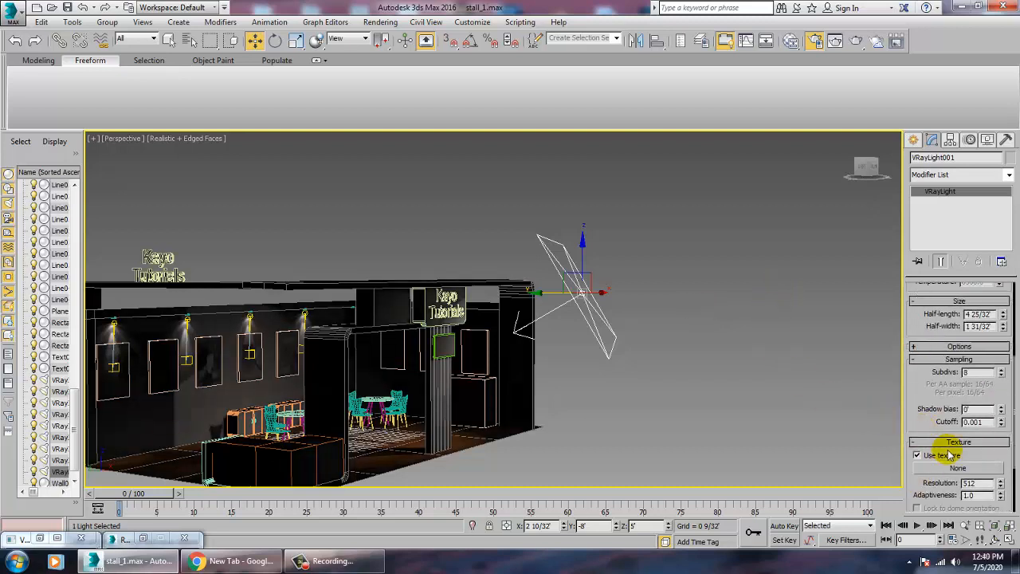
{"action": "left_click_drag", "start_coordinate": [942, 403], "coordinate": [941, 348]}
{"action": "left_click", "coordinate": [942, 344]}
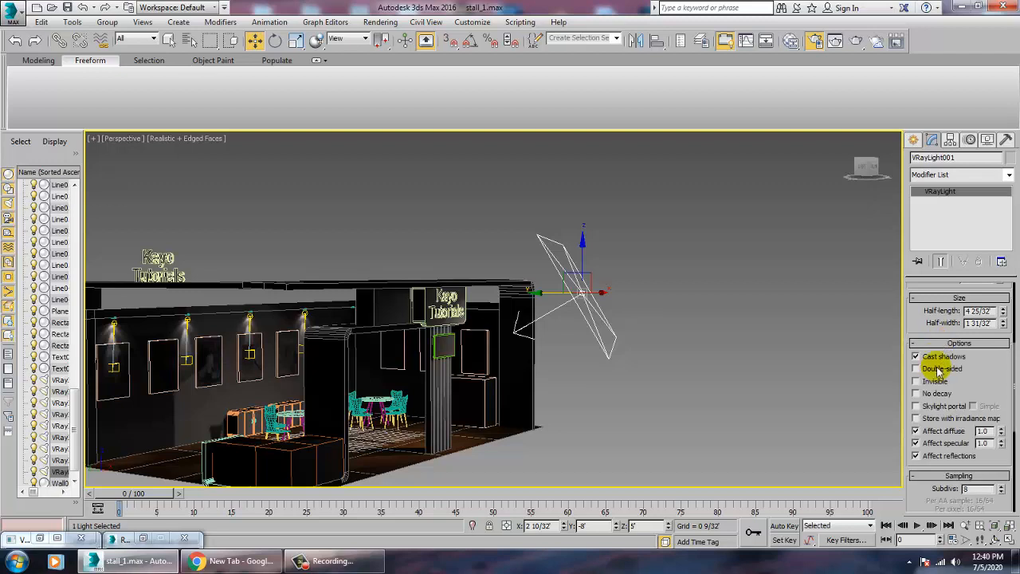
{"action": "left_click", "coordinate": [938, 368]}
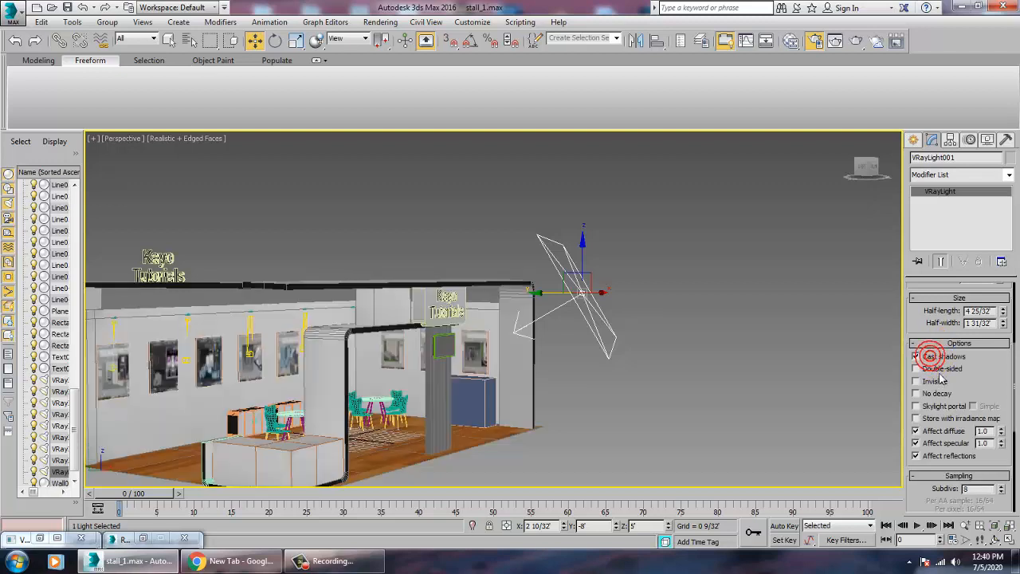
{"action": "left_click", "coordinate": [934, 394]}
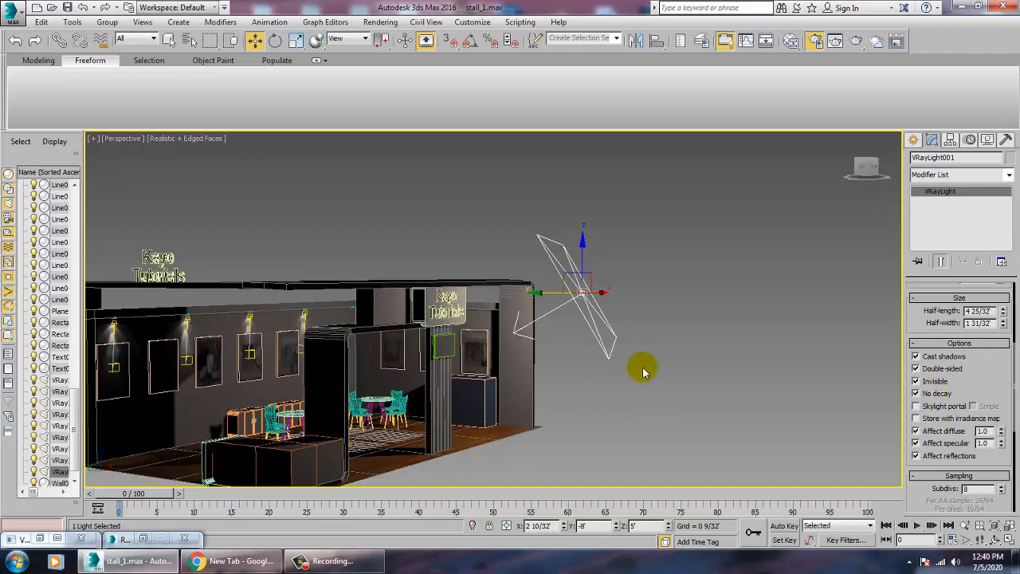
Copy the plane light along the stall's open side toward the counter, to about X -6 22/32'
{"action": "middle_click_drag", "start_coordinate": [645, 365], "coordinate": [588, 318], "text": "alt"}
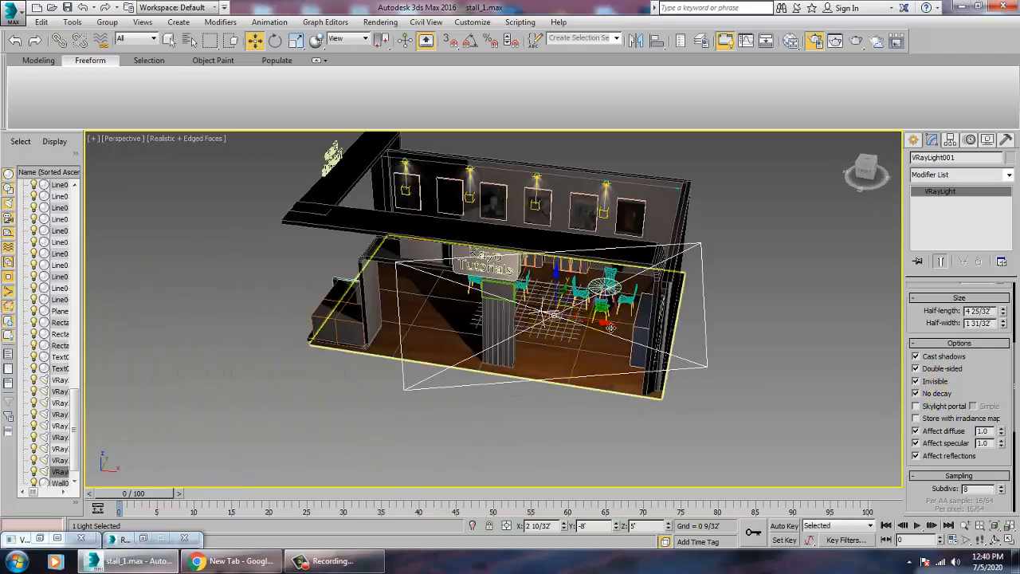
{"action": "mouse_move", "coordinate": [612, 330]}
{"action": "left_mouse_down", "text": "shift"}
{"action": "mouse_move", "coordinate": [315, 273]}
{"action": "mouse_move", "coordinate": [333, 288]}
{"action": "left_mouse_up", "text": "shift"}
{"action": "left_click", "coordinate": [511, 331]}
{"action": "mouse_move", "coordinate": [511, 335]}
{"action": "middle_mouse_down", "text": "alt"}
{"action": "mouse_move", "coordinate": [433, 383]}
{"action": "mouse_move", "coordinate": [508, 370]}
{"action": "mouse_move", "coordinate": [483, 364]}
{"action": "middle_mouse_up", "text": "alt"}
Rotate the copied plane light to change its aim and shift it sideways to about X -7 30/32'
{"action": "key", "text": "e"}
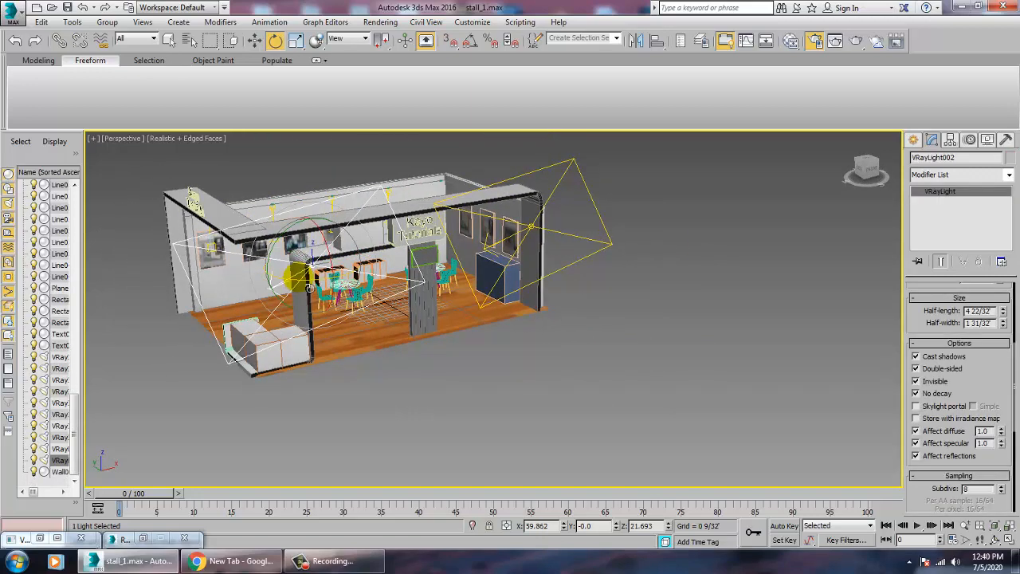
{"action": "left_click_drag", "start_coordinate": [281, 293], "coordinate": [231, 269]}
{"action": "key", "text": "w"}
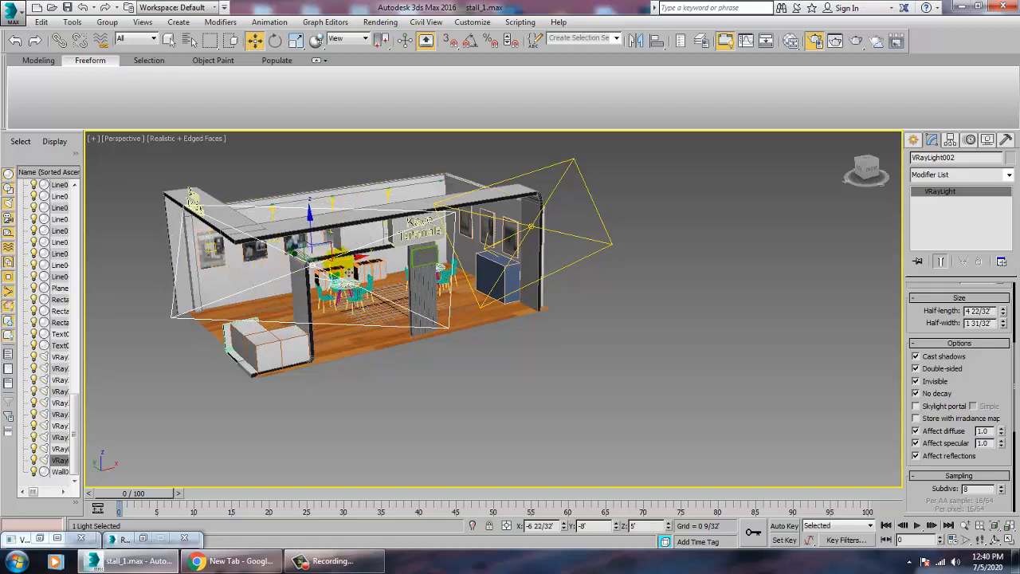
{"action": "left_click_drag", "start_coordinate": [353, 268], "coordinate": [314, 272]}
Turn off shadow casting for the copied plane light
{"action": "middle_click_drag", "start_coordinate": [316, 294], "coordinate": [544, 346], "text": "alt"}
{"action": "scroll", "coordinate": [545, 345], "scroll_direction": "up", "scroll_amount": 5}
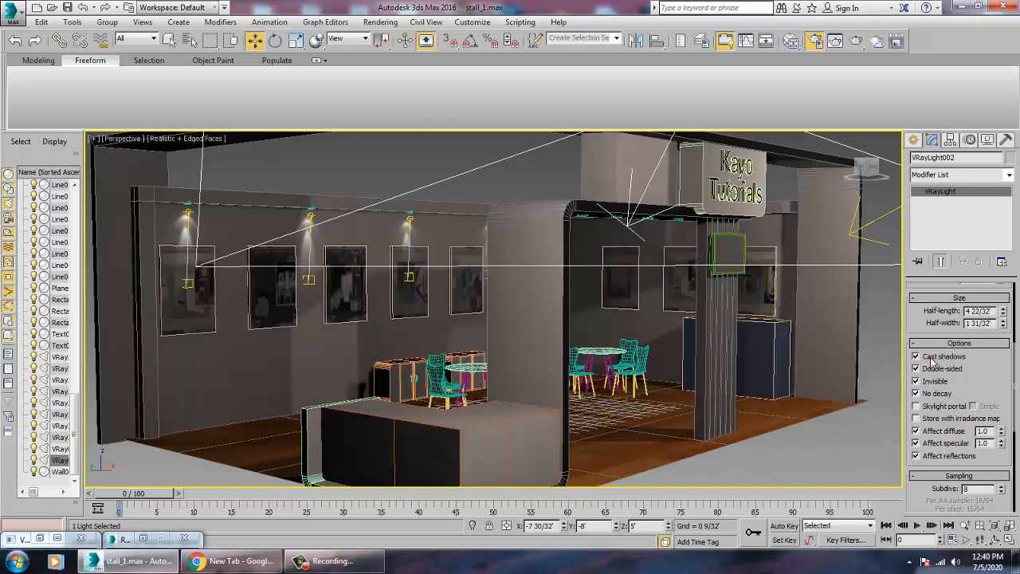
{"action": "left_click", "coordinate": [929, 359]}
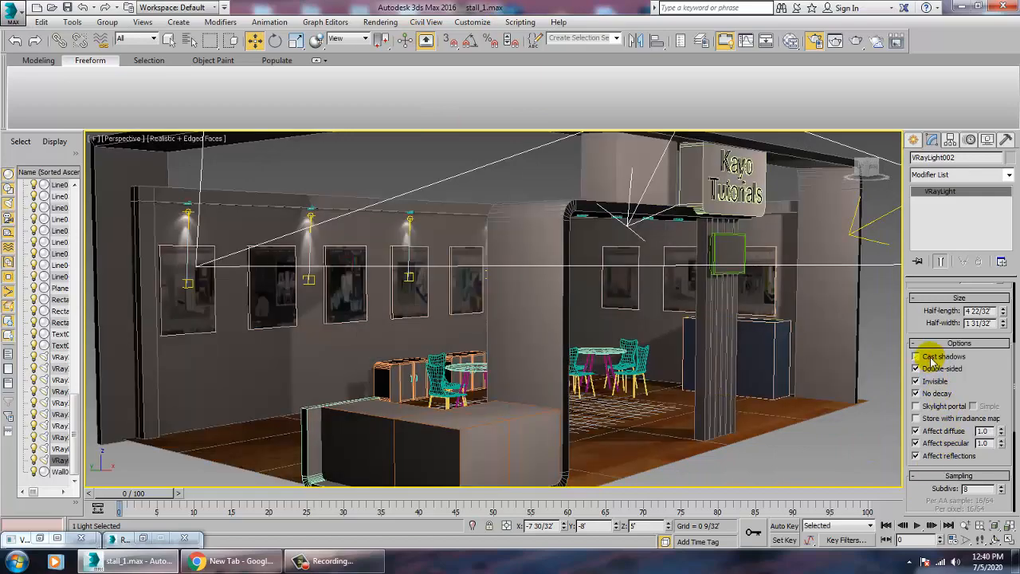
Run a test render of the perspective view to check the lighting and close the frame buffer
{"action": "left_click", "coordinate": [372, 22]}
{"action": "left_click", "coordinate": [386, 36]}
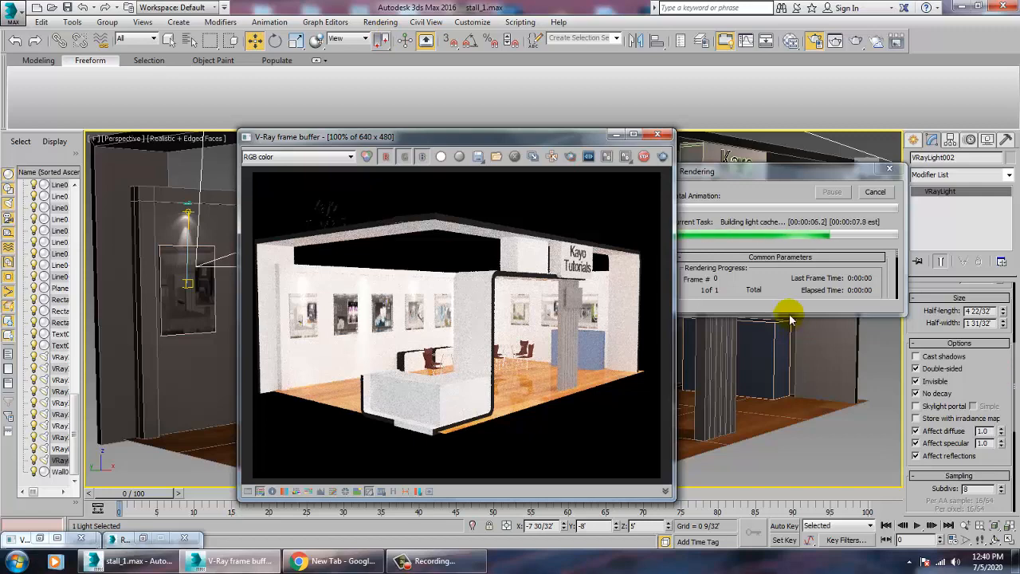
{"action": "left_click", "coordinate": [658, 134]}
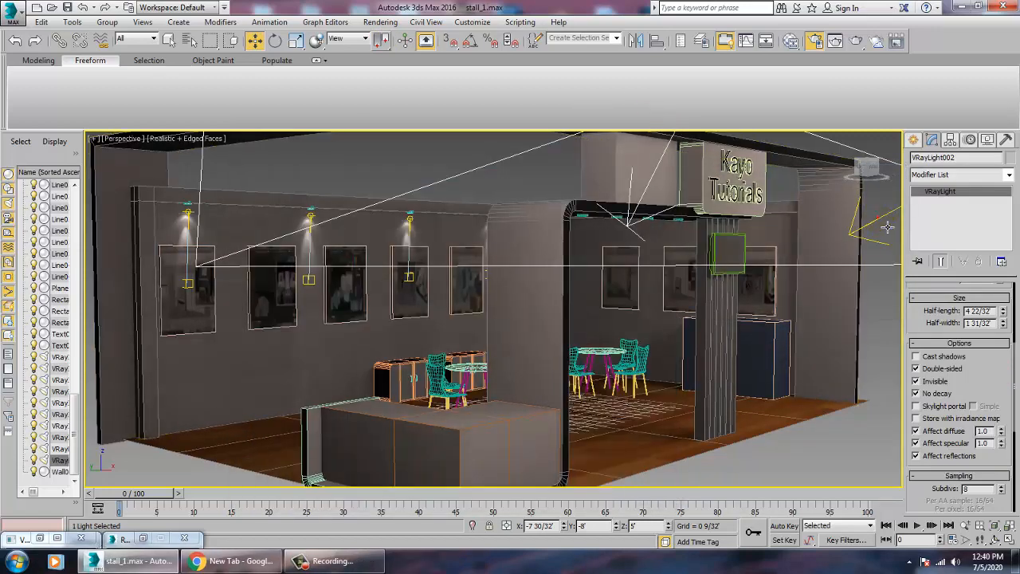
Reduce the copied plane light's intensity multiplier to 0.2
{"action": "left_click", "coordinate": [879, 224]}
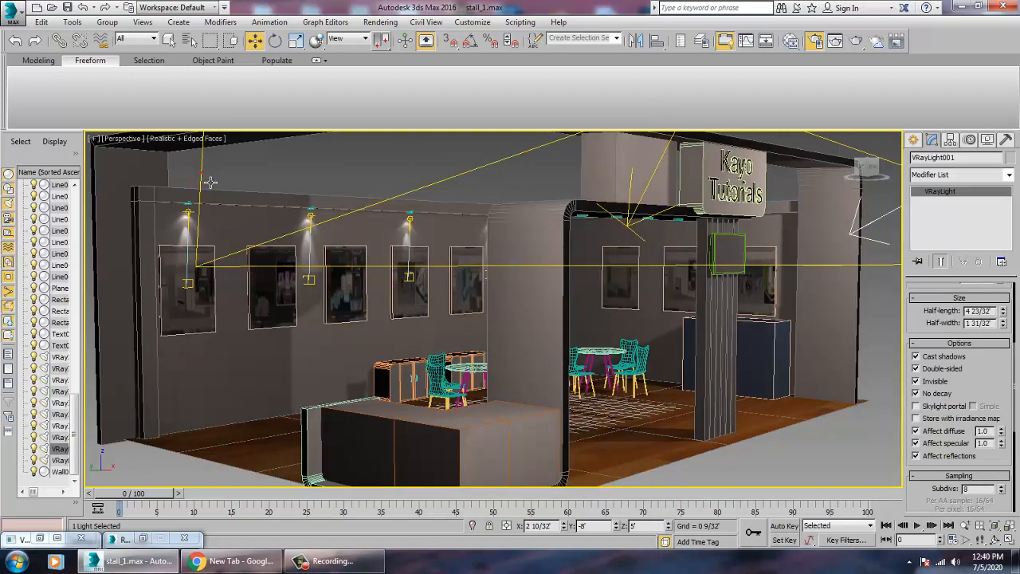
{"action": "left_click", "coordinate": [205, 172]}
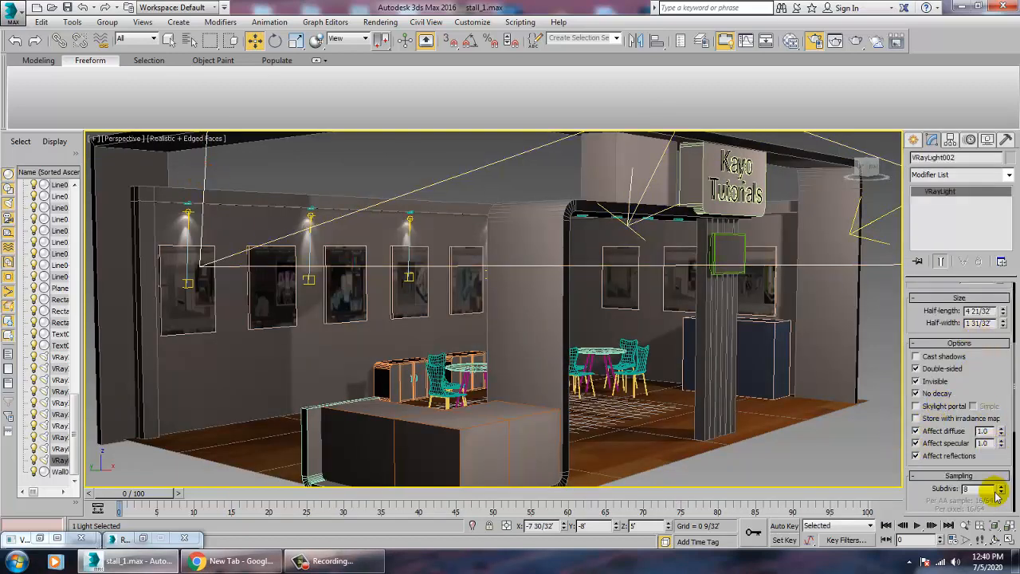
{"action": "scroll", "coordinate": [983, 364], "scroll_direction": "up", "scroll_amount": 5}
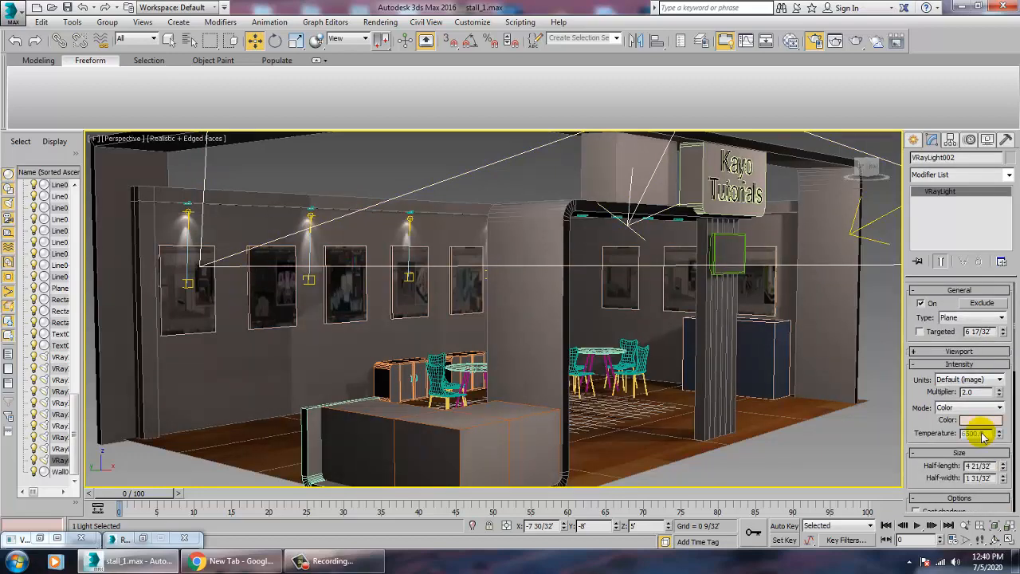
{"action": "double_click", "coordinate": [979, 392]}
{"action": "type", "text": "0"}
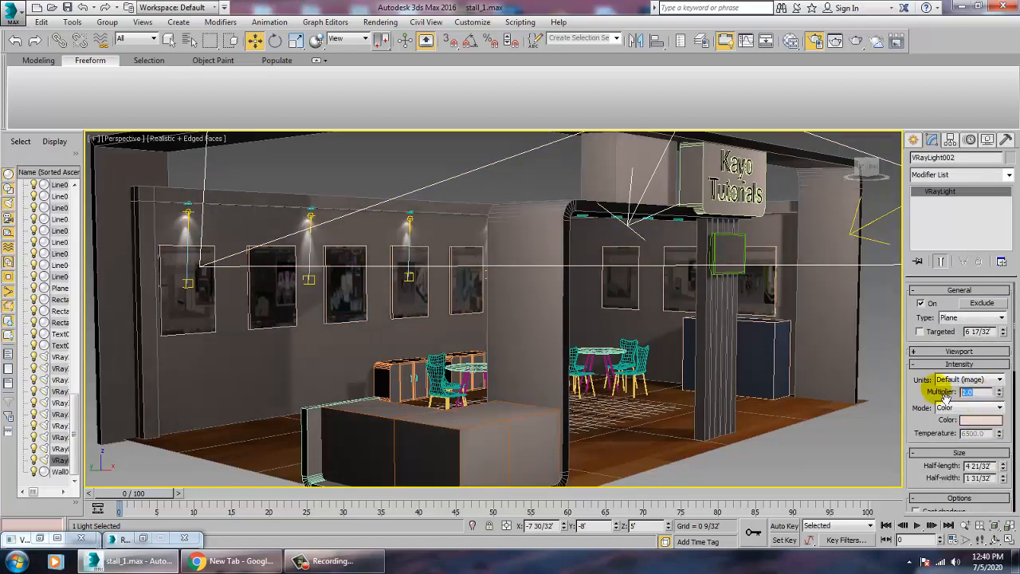
{"action": "key", "text": "Return"}
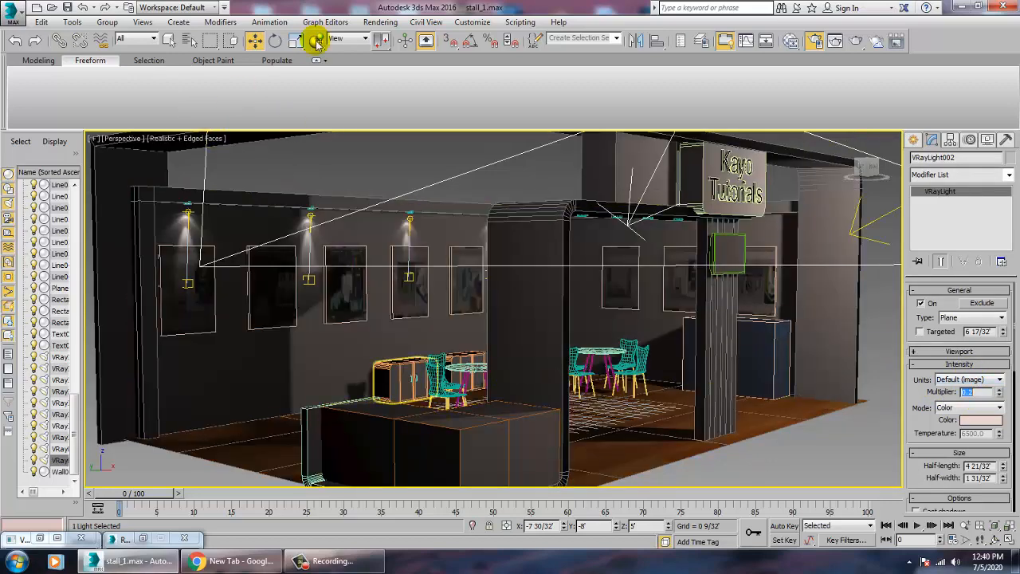
Set the render output size to HDTV (video) at 1920 x 1080 and test-render the stall
{"action": "left_click", "coordinate": [380, 21]}
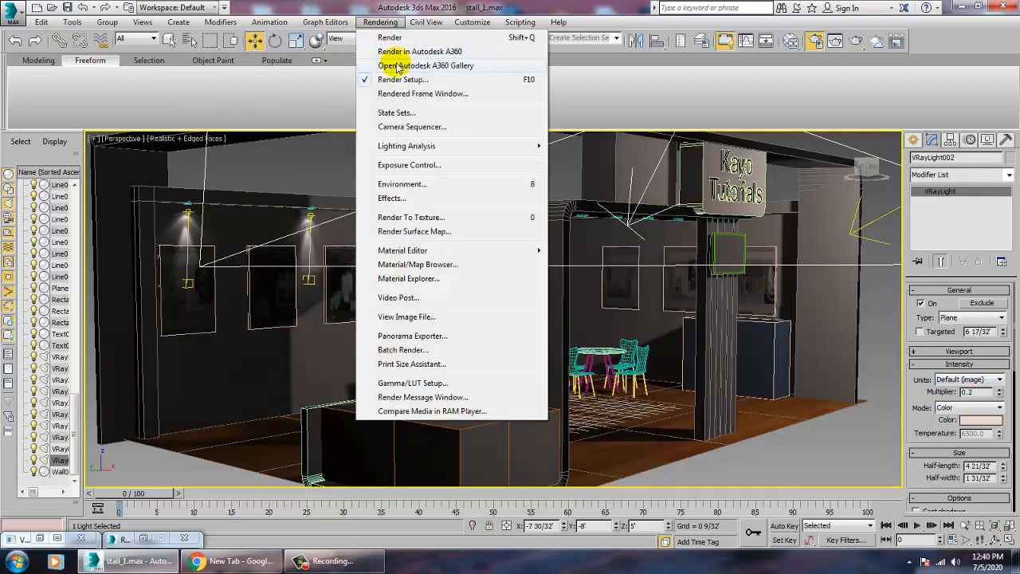
{"action": "left_click", "coordinate": [403, 79]}
{"action": "left_click", "coordinate": [380, 22]}
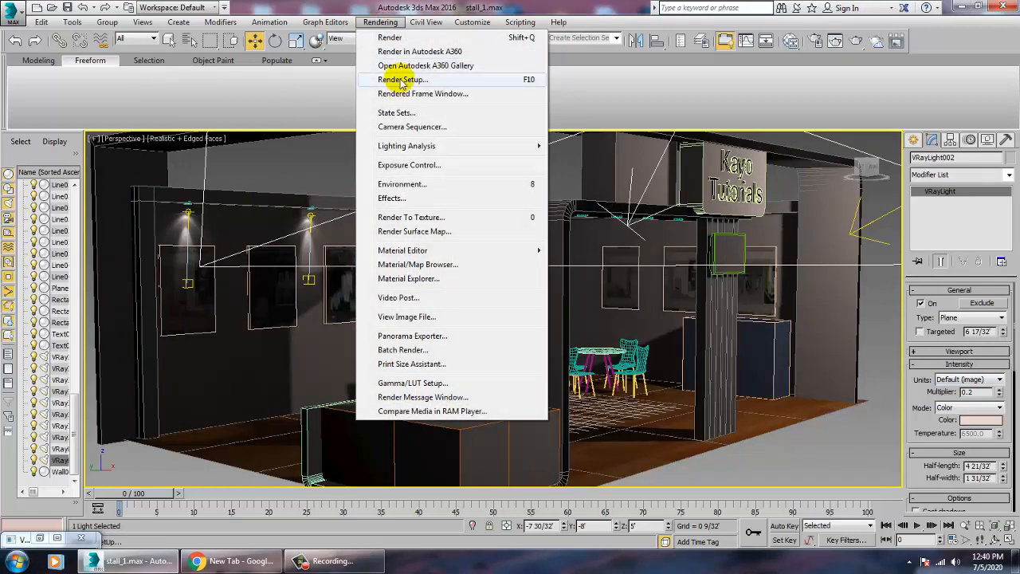
{"action": "left_click", "coordinate": [406, 83]}
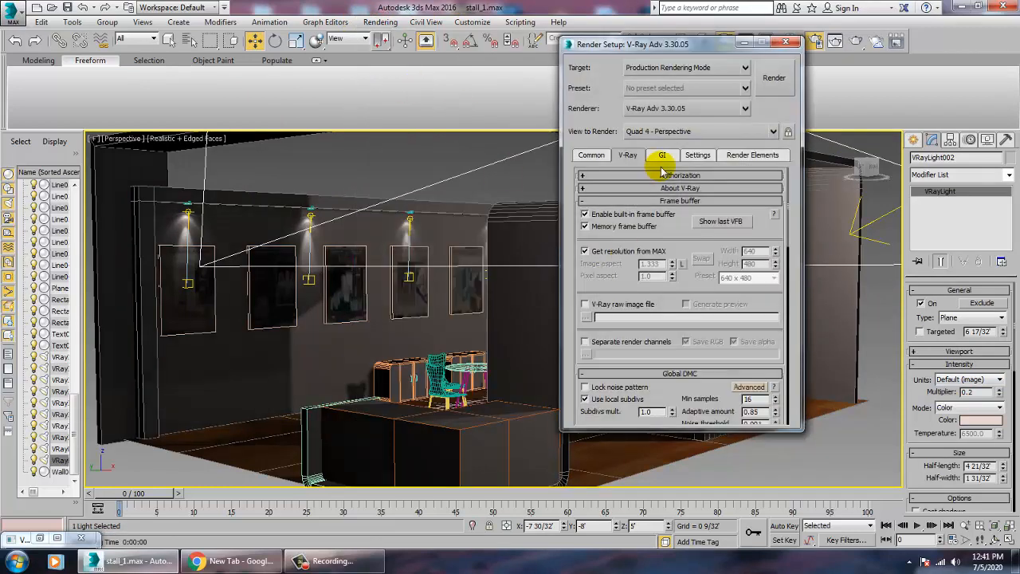
{"action": "left_click", "coordinate": [606, 154]}
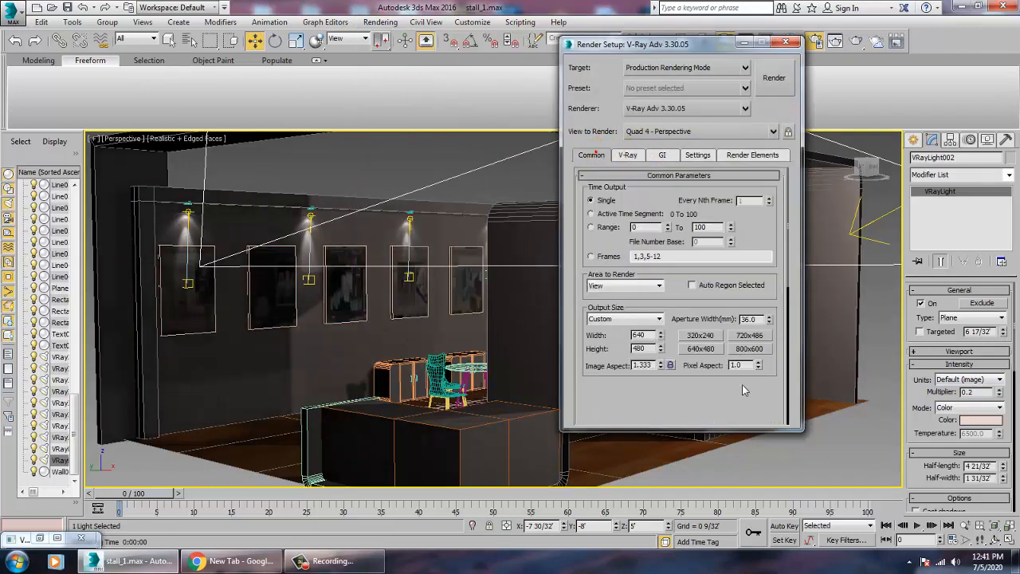
{"action": "left_click", "coordinate": [642, 322]}
{"action": "left_click", "coordinate": [631, 480]}
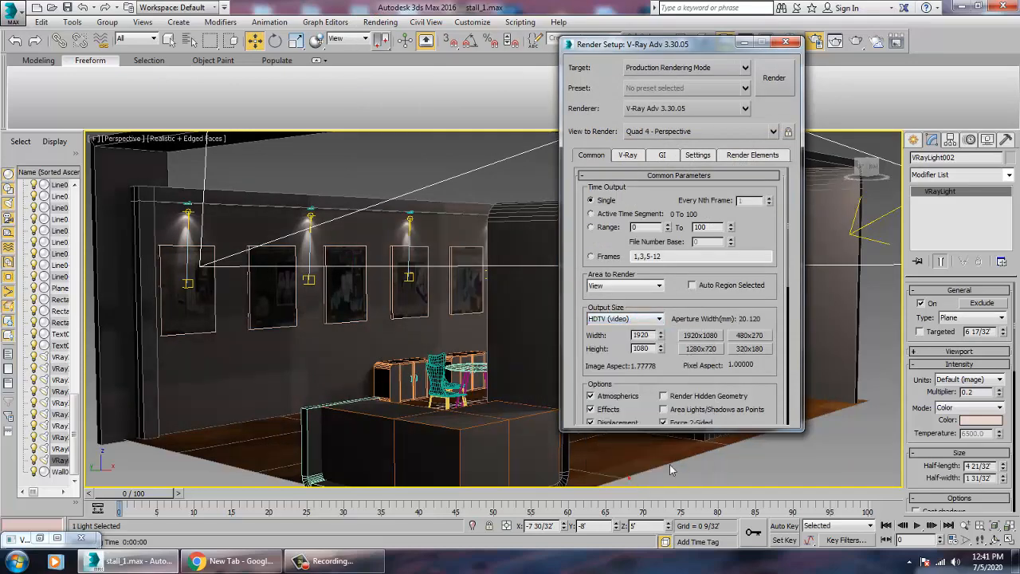
{"action": "left_click", "coordinate": [773, 80]}
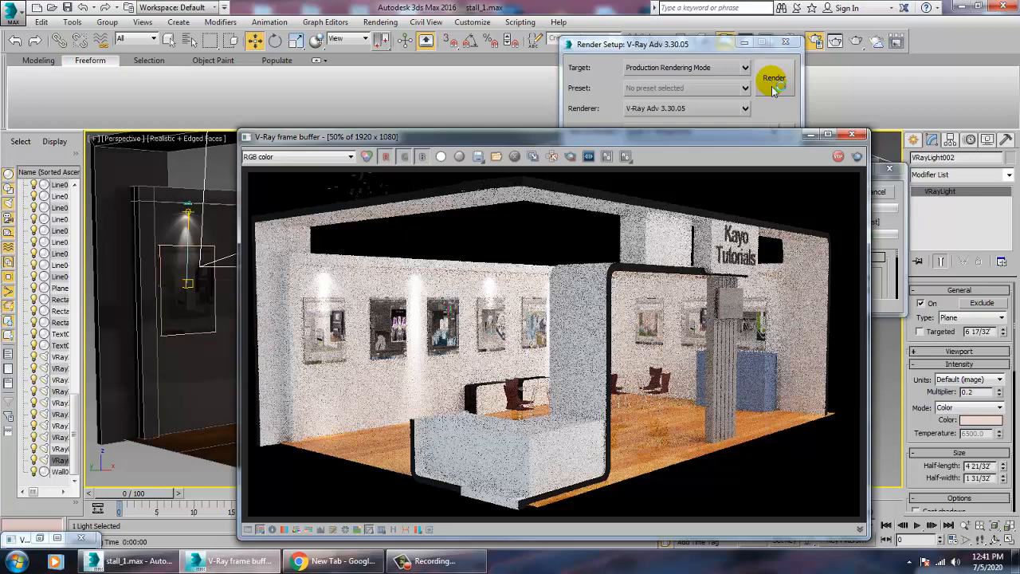
{"action": "left_click", "coordinate": [852, 135]}
Turn off the GI and reflection/refraction environment overrides in the V-Ray settings and test-render the stall again
{"action": "left_click", "coordinate": [628, 155]}
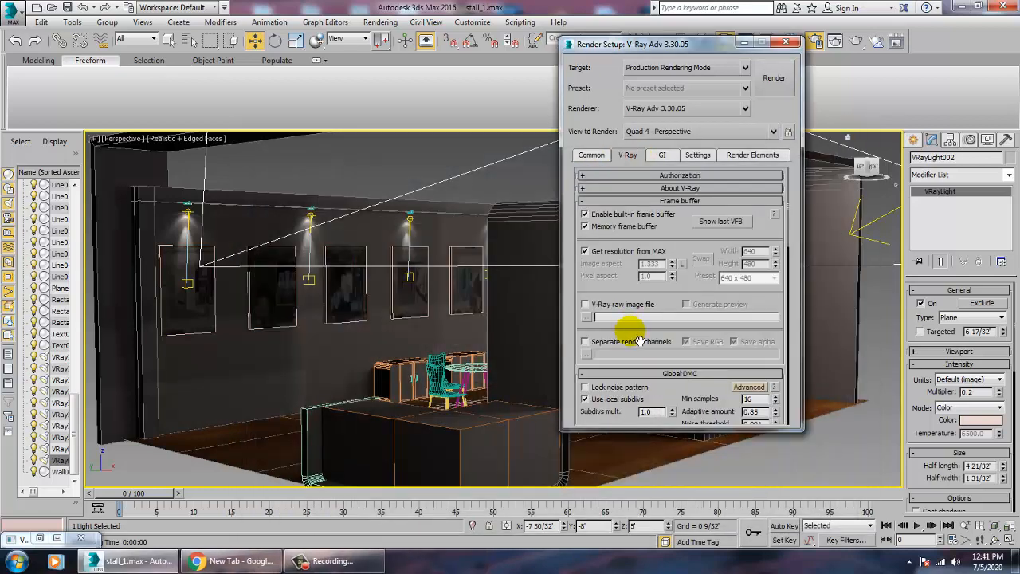
{"action": "left_click_drag", "start_coordinate": [640, 342], "coordinate": [629, 10]}
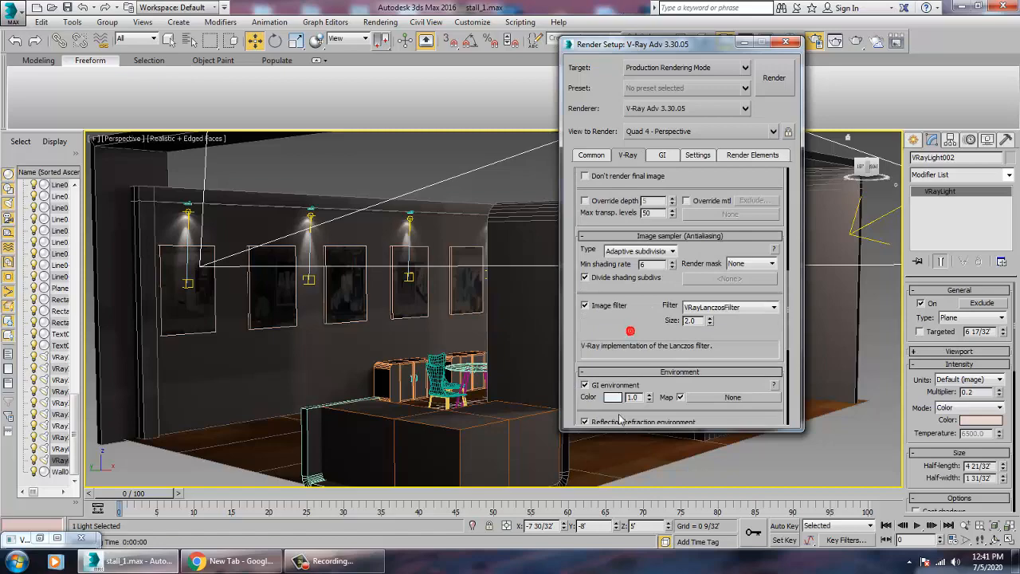
{"action": "left_click", "coordinate": [585, 385]}
{"action": "left_click", "coordinate": [772, 78]}
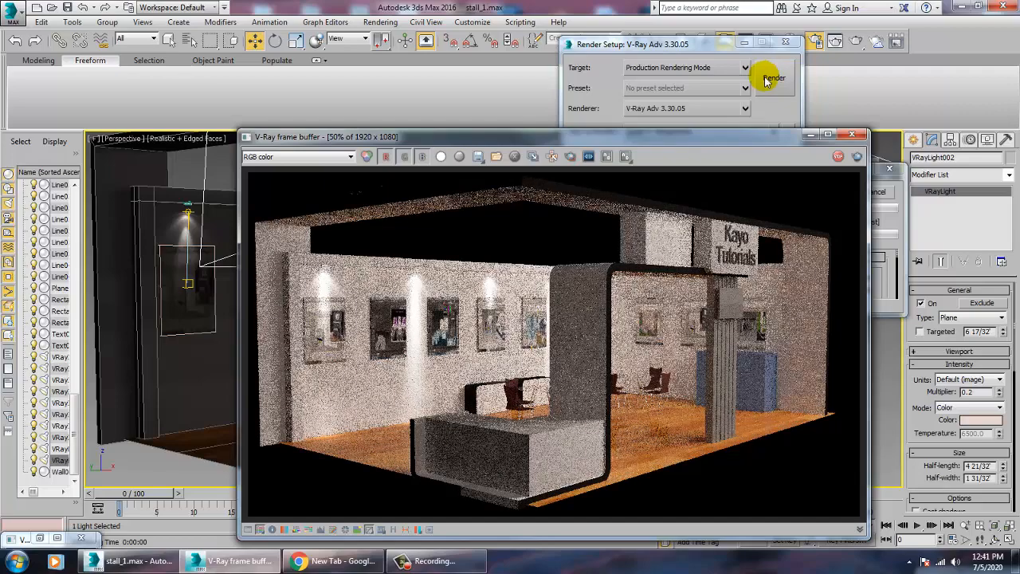
{"action": "left_click", "coordinate": [853, 135]}
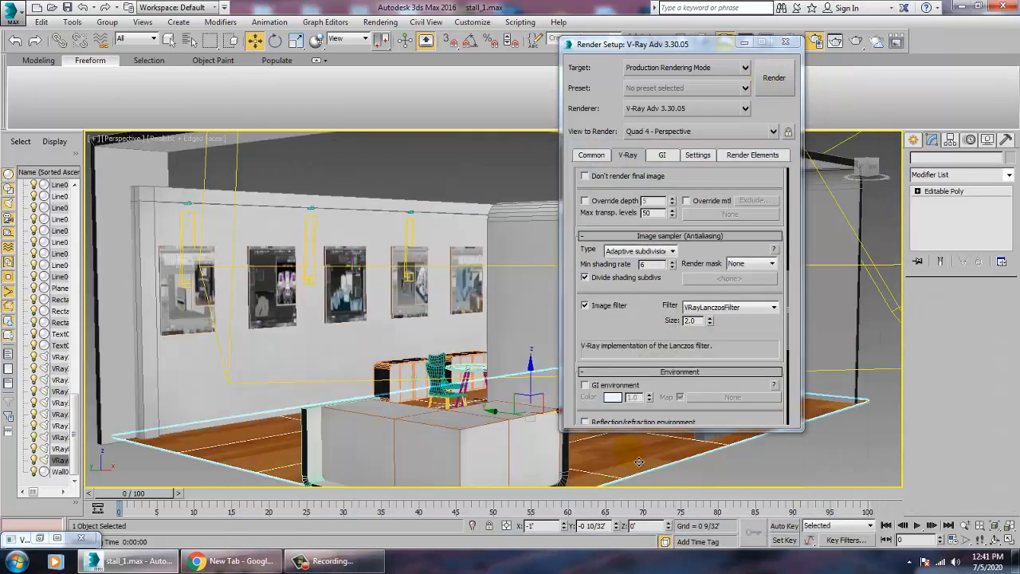
Scale the floor plane up uniformly so it extends well beyond the stall
{"action": "left_click", "coordinate": [639, 461]}
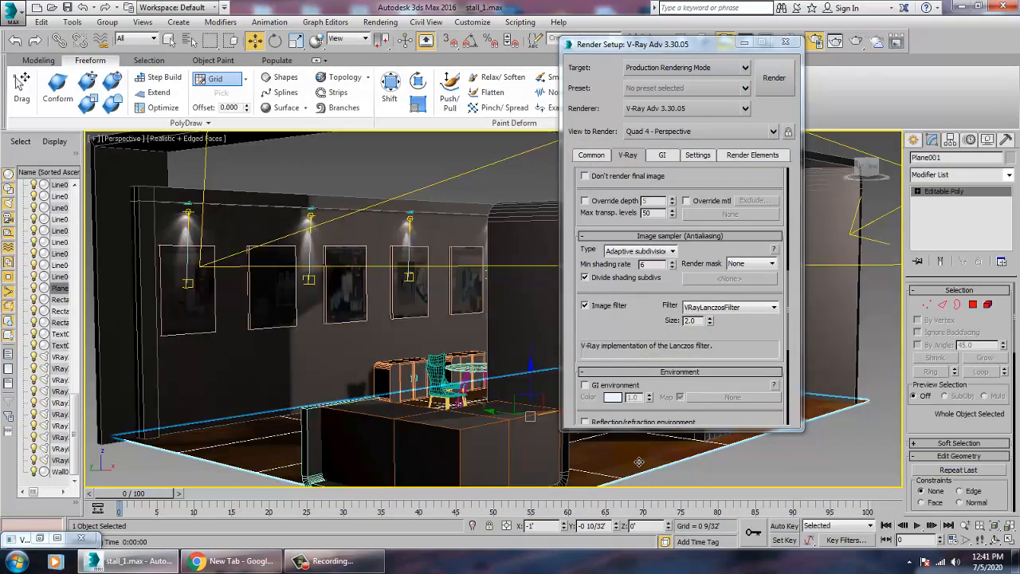
{"action": "key", "text": "r"}
{"action": "left_click_drag", "start_coordinate": [511, 405], "coordinate": [469, 361]}
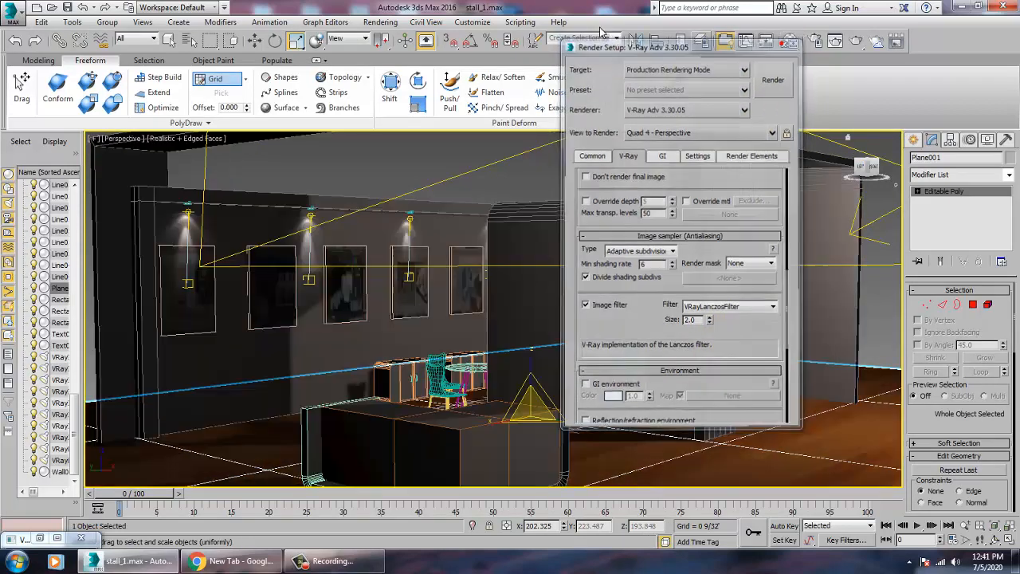
Close the render settings, test-render the perspective view with the enlarged floor, and close the frame buffer
{"action": "left_click", "coordinate": [786, 43]}
{"action": "left_click", "coordinate": [381, 22]}
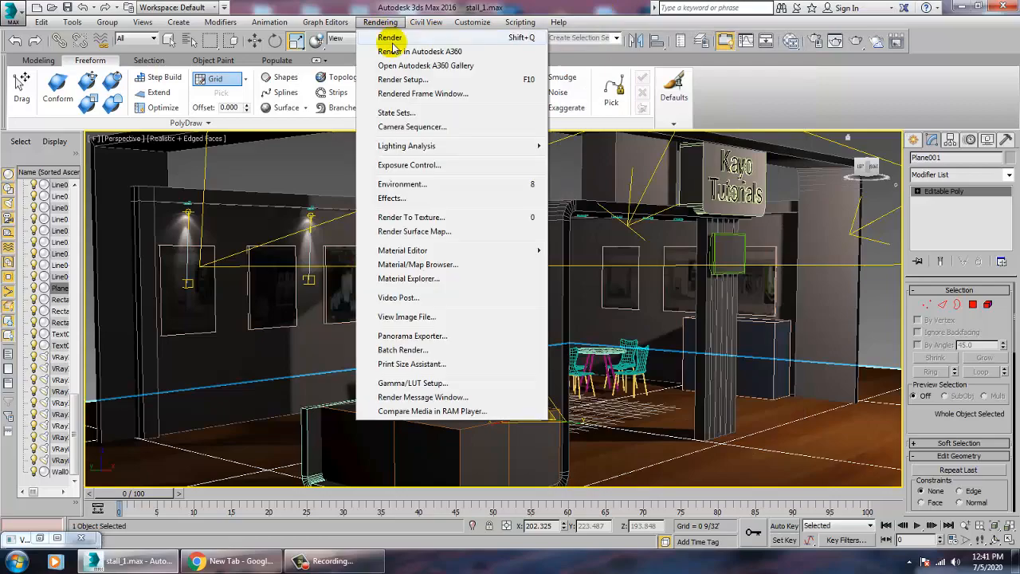
{"action": "left_click", "coordinate": [390, 37]}
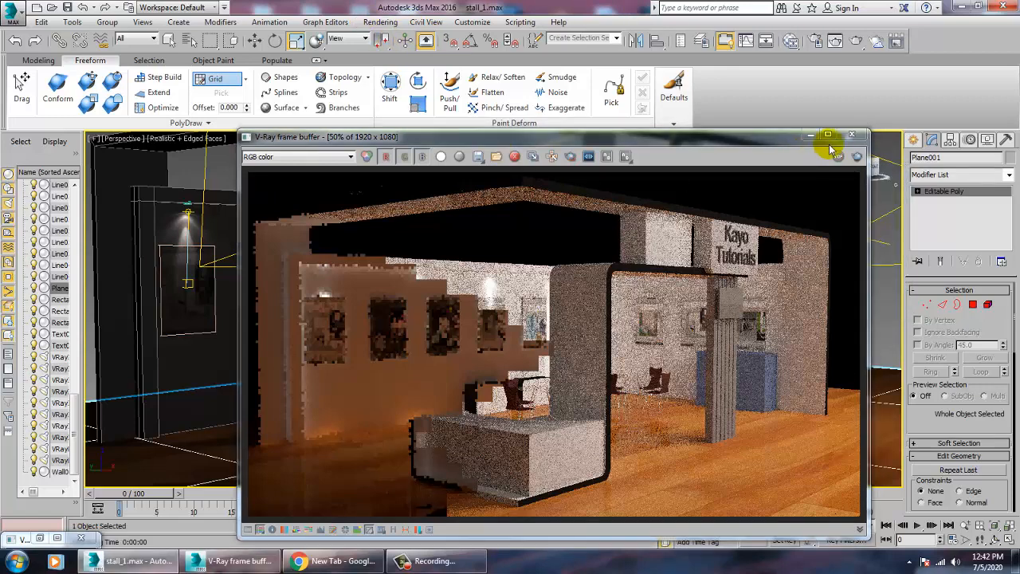
{"action": "left_click", "coordinate": [851, 134]}
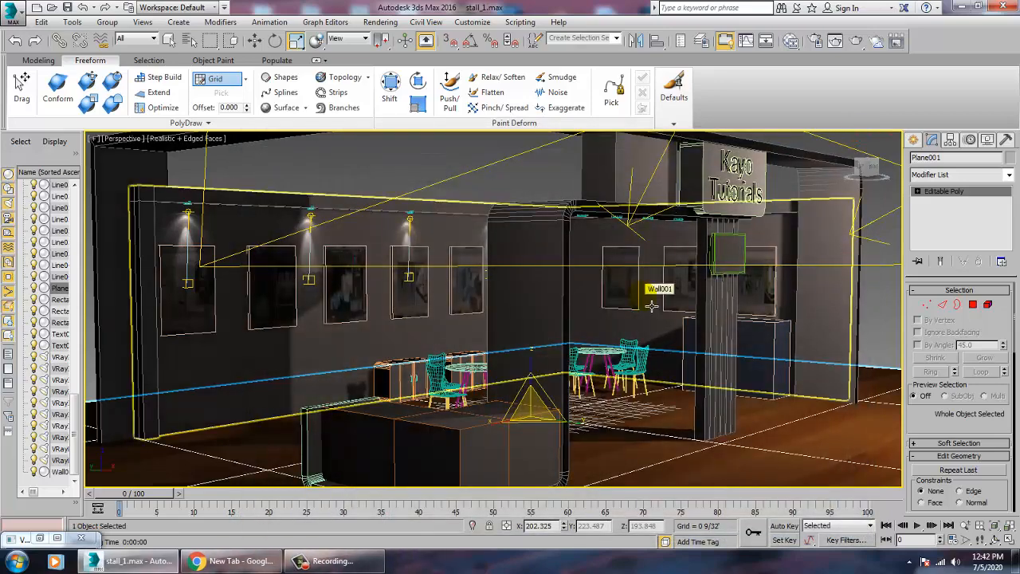
Frame the whole stall in the perspective view and create a physical camera from that view
{"action": "scroll", "coordinate": [651, 305], "scroll_direction": "down", "scroll_amount": 3}
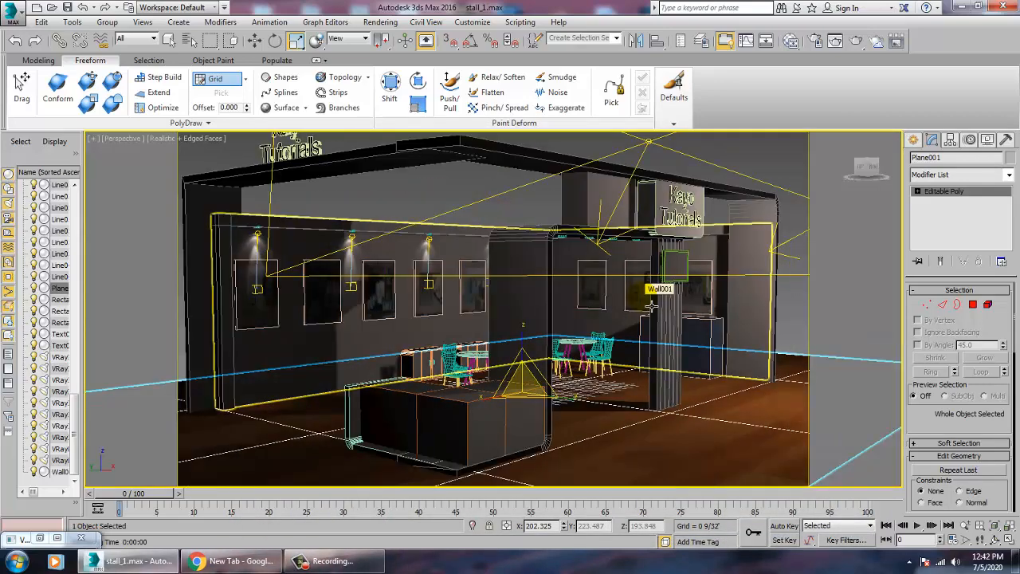
{"action": "key", "text": "Up"}
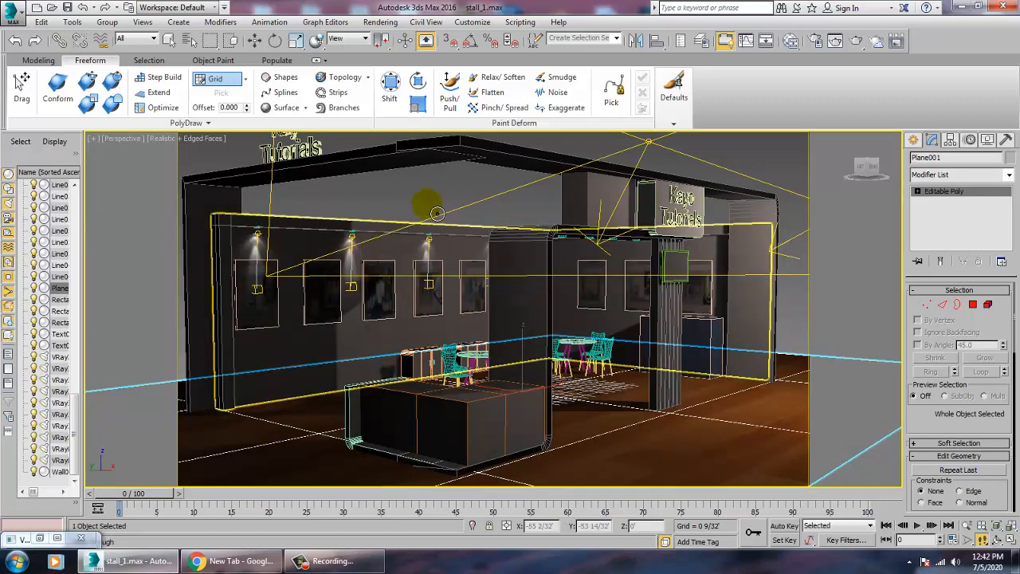
{"action": "key", "text": "Up"}
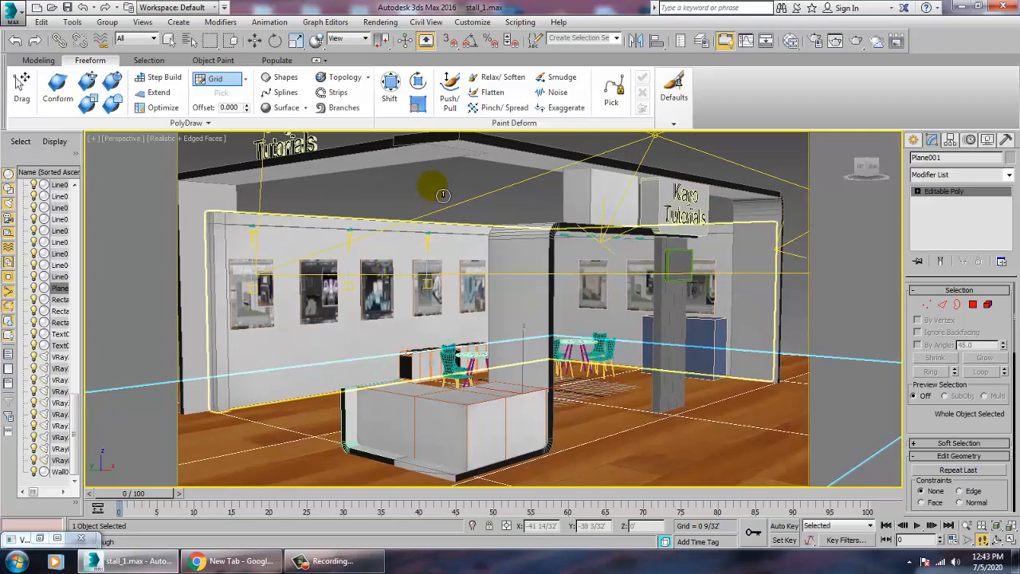
{"action": "key", "text": "Left"}
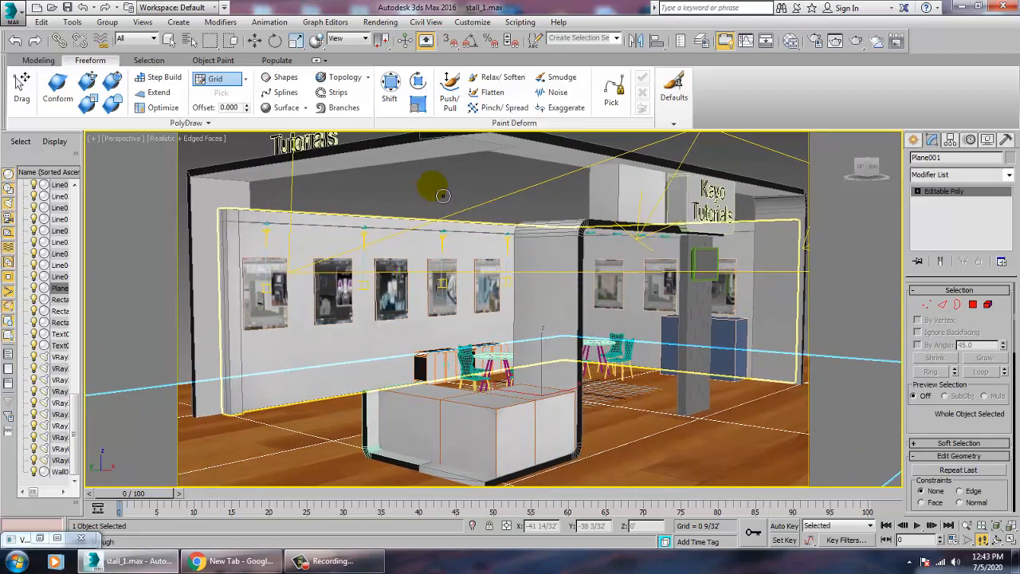
{"action": "key", "text": "ctrl+c"}
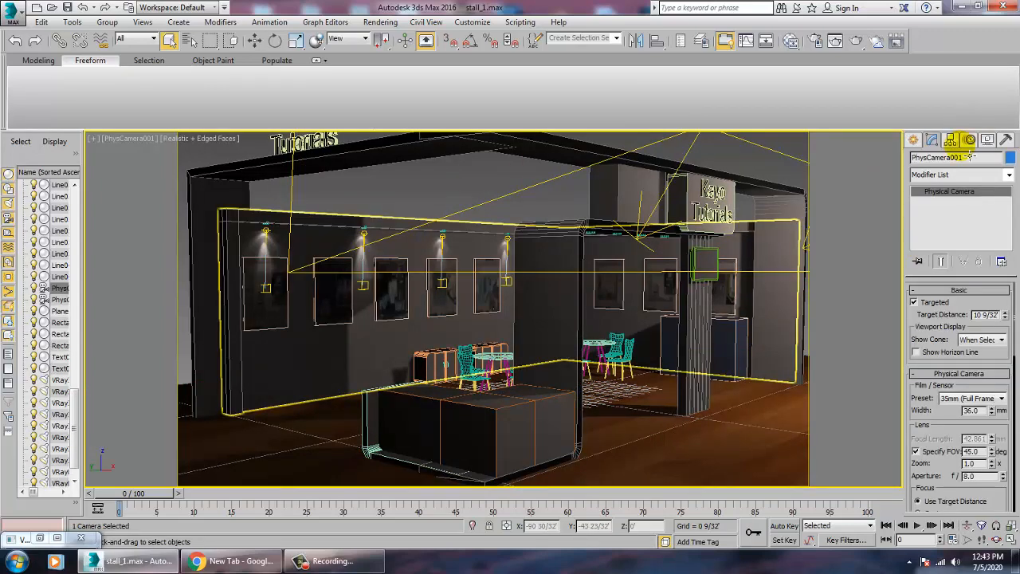
Set the intensity multiplier of the plane light VRayLight001 beside the stall to 3.0
{"action": "left_click", "coordinate": [934, 141]}
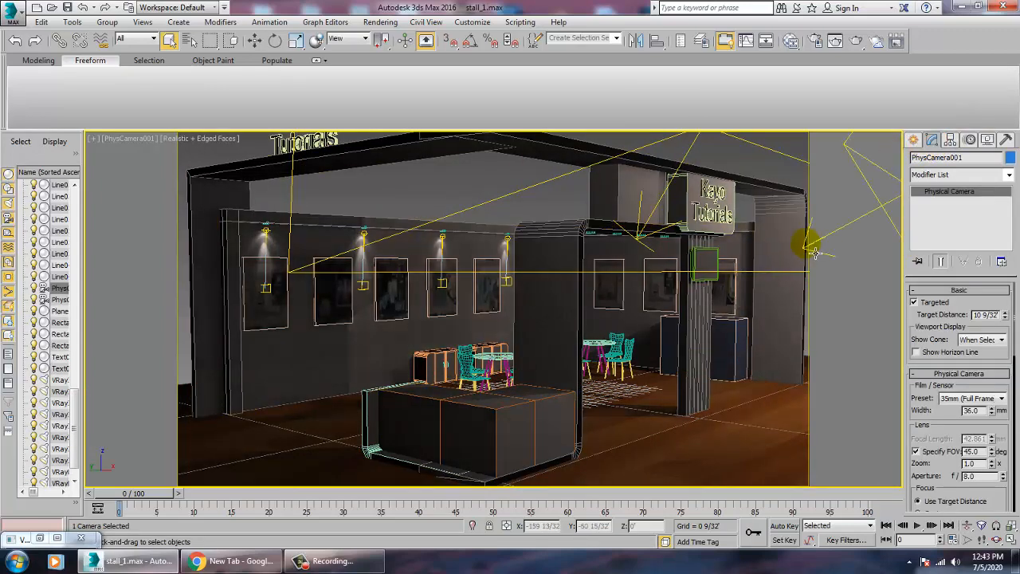
{"action": "left_click", "coordinate": [808, 246]}
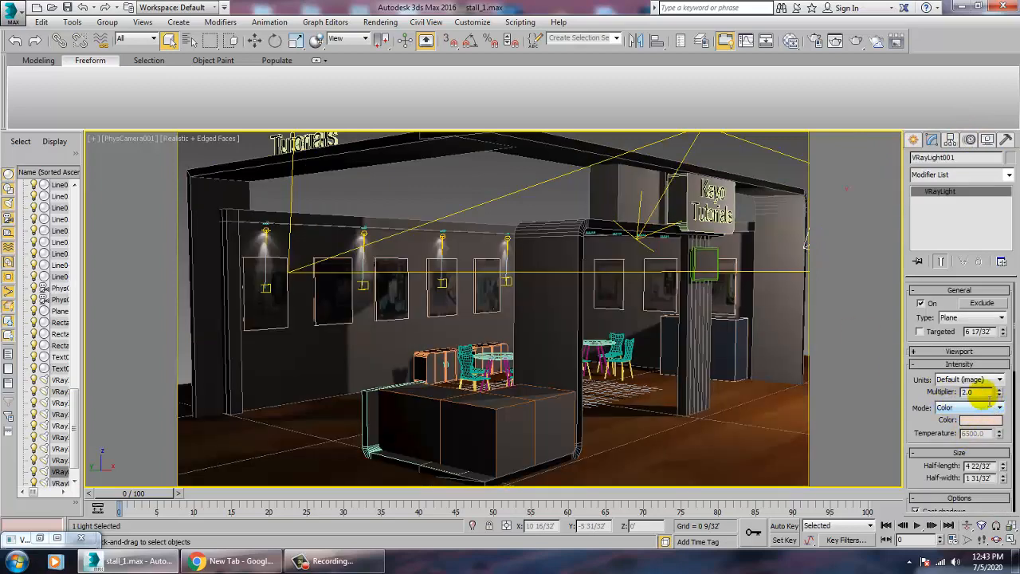
{"action": "double_click", "coordinate": [980, 391]}
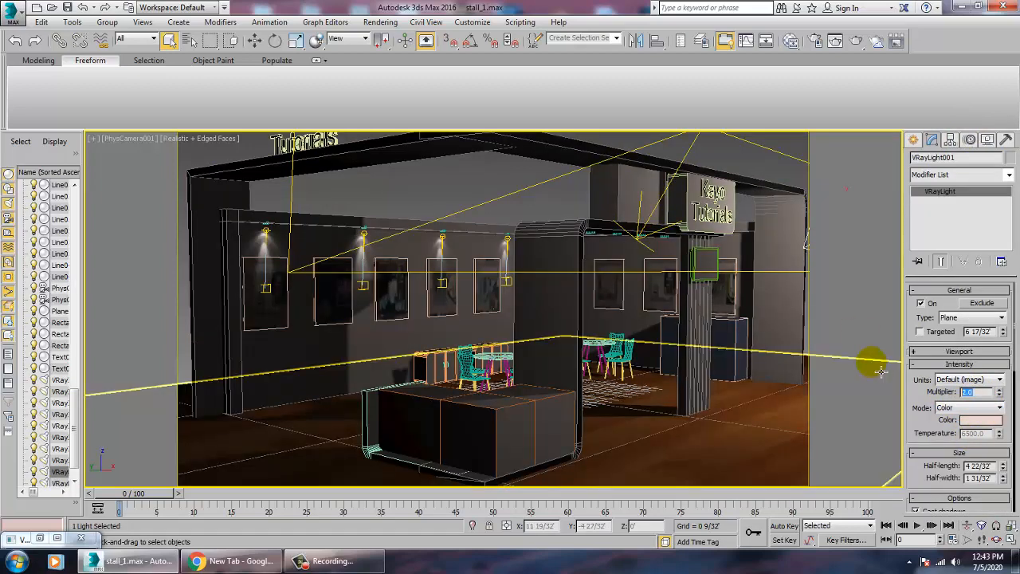
{"action": "type", "text": "3"}
{"action": "key", "text": "Return"}
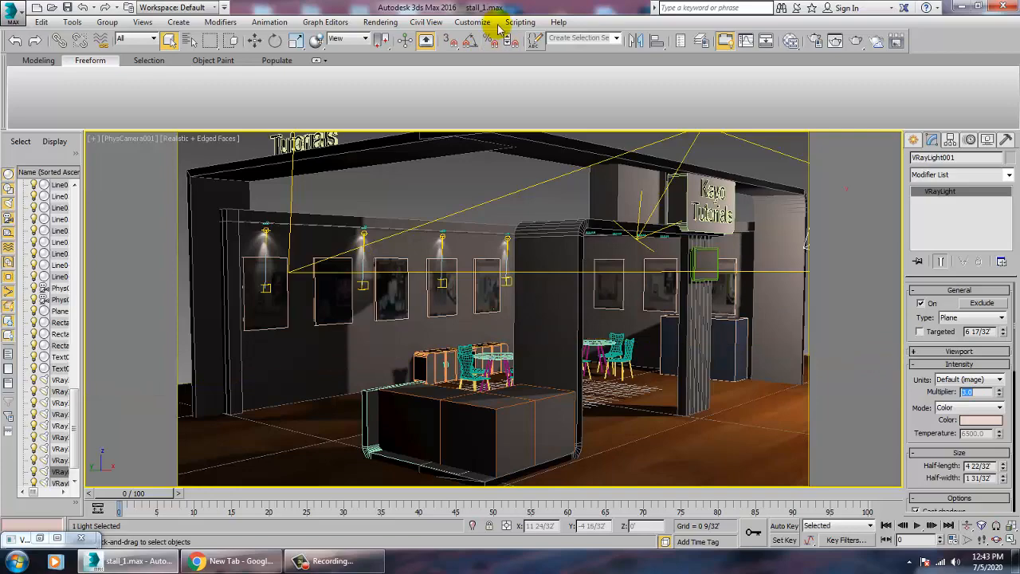
Test-render the physical camera view, stop the render early, and close the frame buffer
{"action": "left_click", "coordinate": [386, 20]}
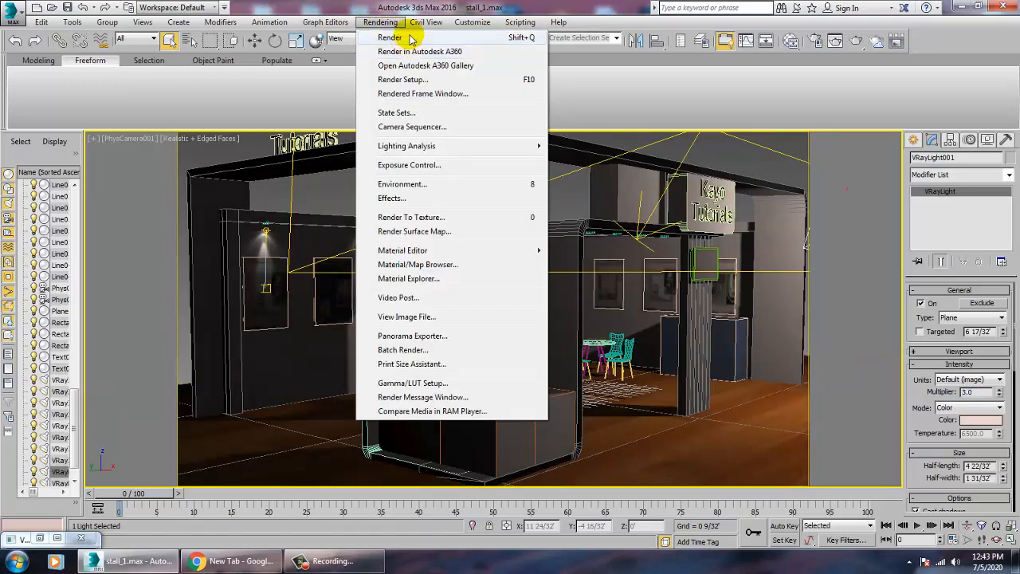
{"action": "left_click", "coordinate": [392, 34]}
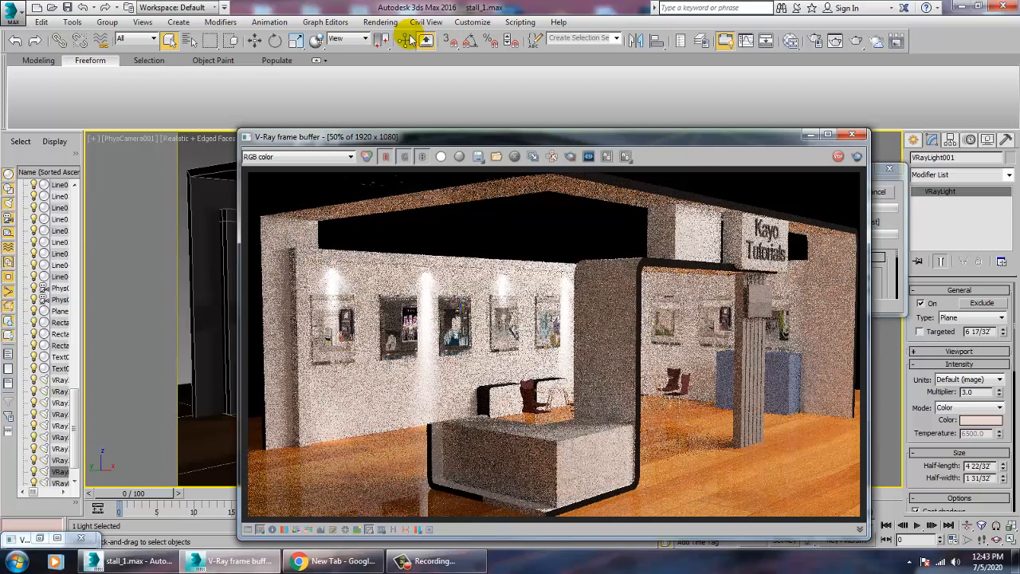
{"action": "key", "text": "Escape"}
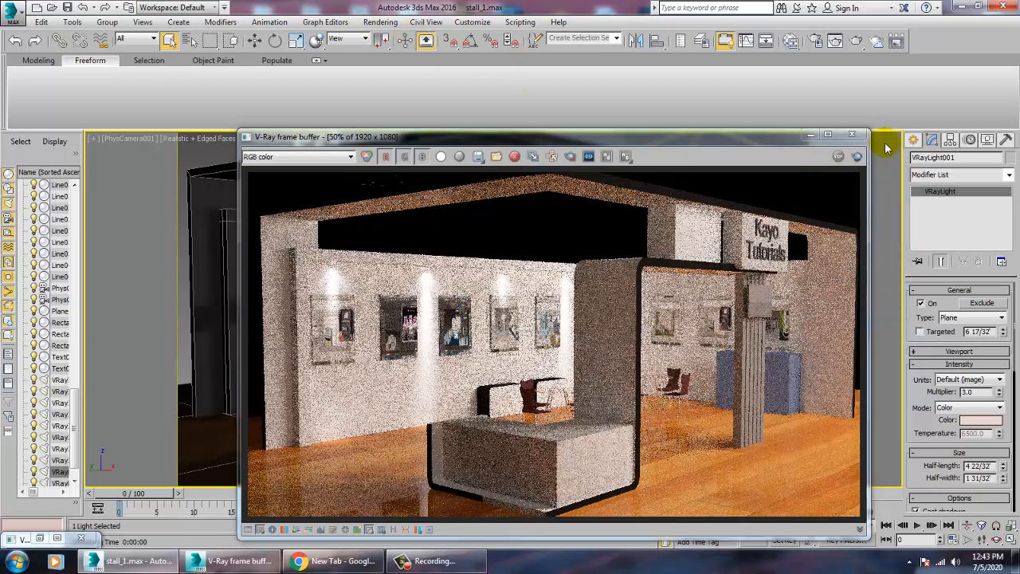
{"action": "left_click", "coordinate": [858, 137]}
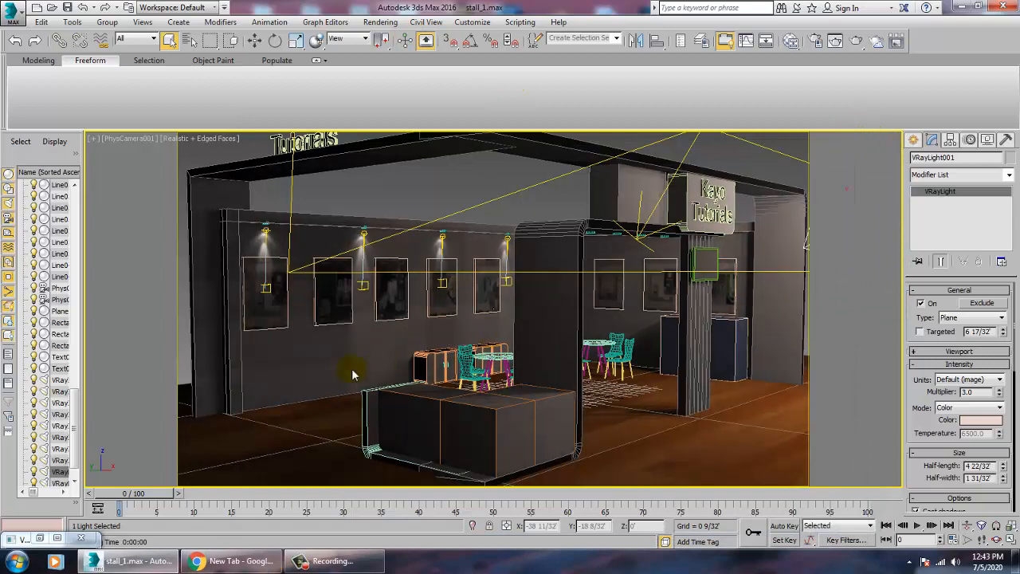
Change the environment background color to a pale blue
{"action": "key", "text": "8"}
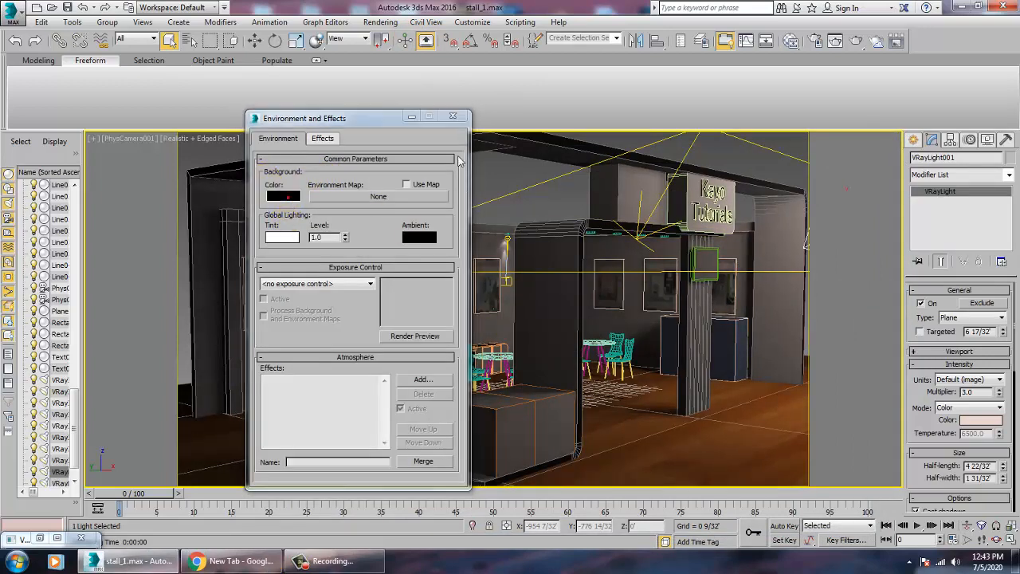
{"action": "left_click", "coordinate": [283, 195]}
{"action": "left_click_drag", "start_coordinate": [373, 120], "coordinate": [374, 184]}
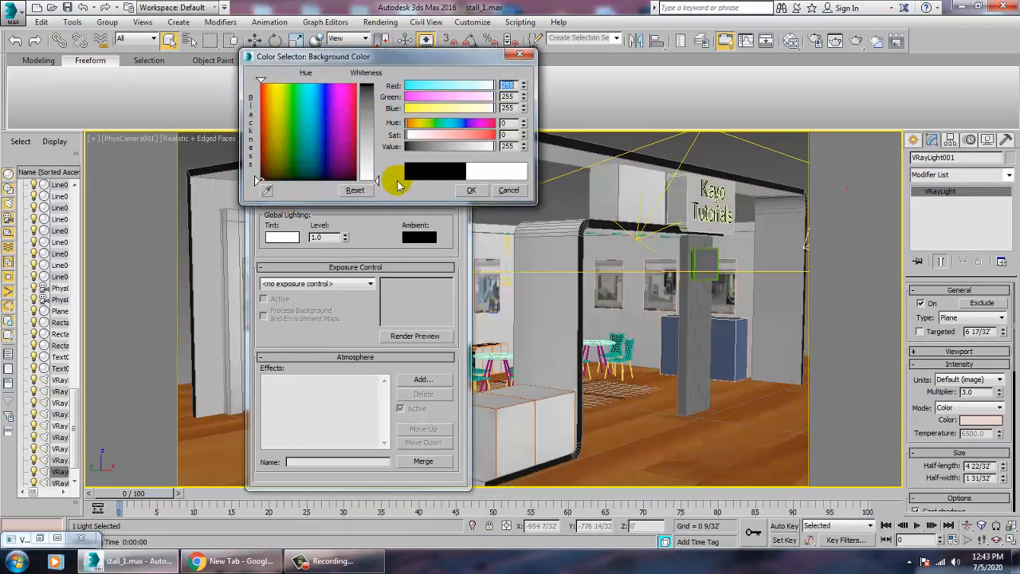
{"action": "mouse_move", "coordinate": [292, 126]}
{"action": "left_mouse_down"}
{"action": "mouse_move", "coordinate": [282, 122]}
{"action": "mouse_move", "coordinate": [311, 121]}
{"action": "mouse_move", "coordinate": [283, 117]}
{"action": "mouse_move", "coordinate": [335, 124]}
{"action": "mouse_move", "coordinate": [319, 121]}
{"action": "left_mouse_up"}
{"action": "left_click_drag", "start_coordinate": [378, 157], "coordinate": [378, 137]}
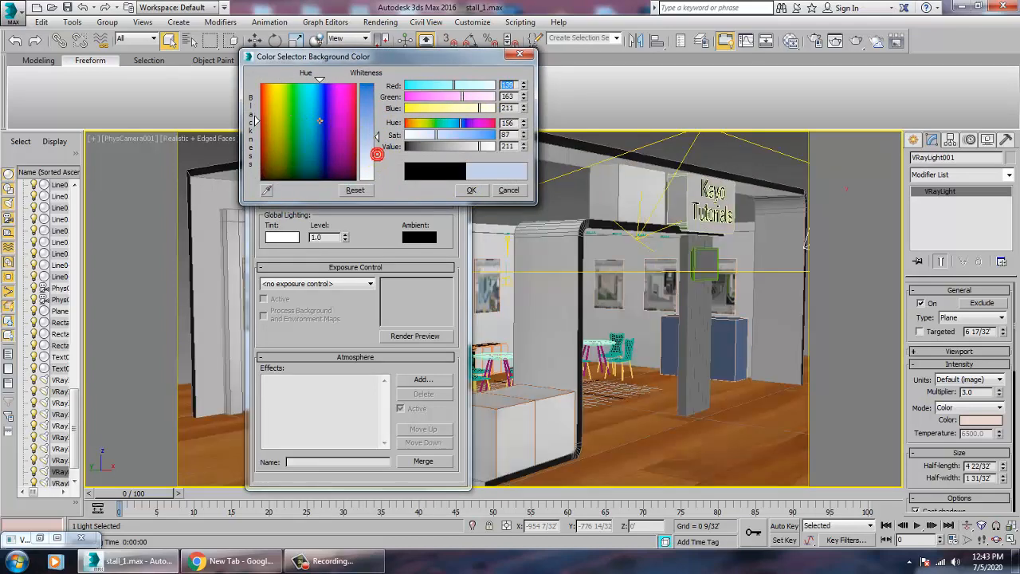
{"action": "left_click", "coordinate": [471, 189]}
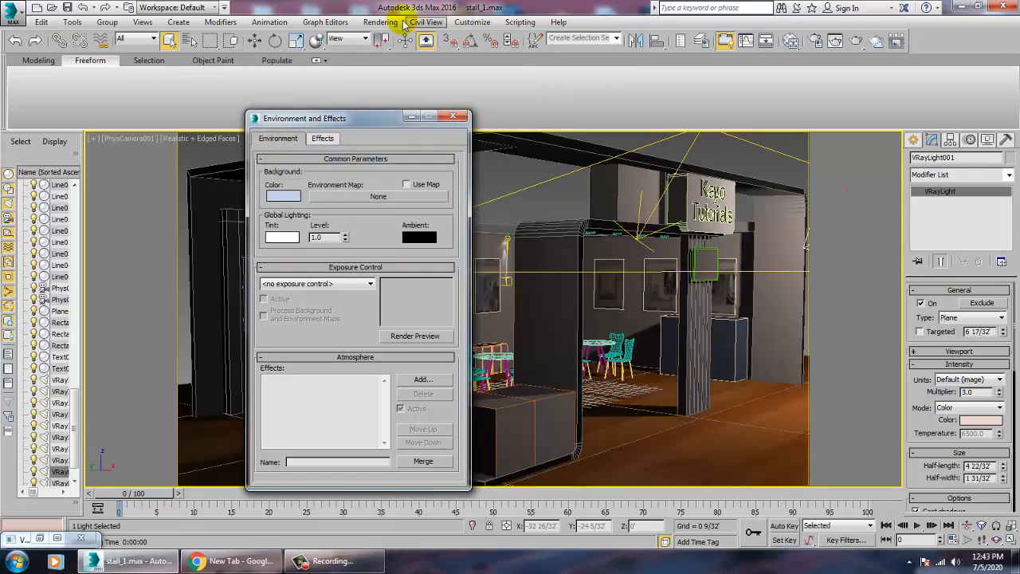
Turn on the GI and reflection/refraction environment overrides in the V-Ray render settings
{"action": "left_click", "coordinate": [381, 21]}
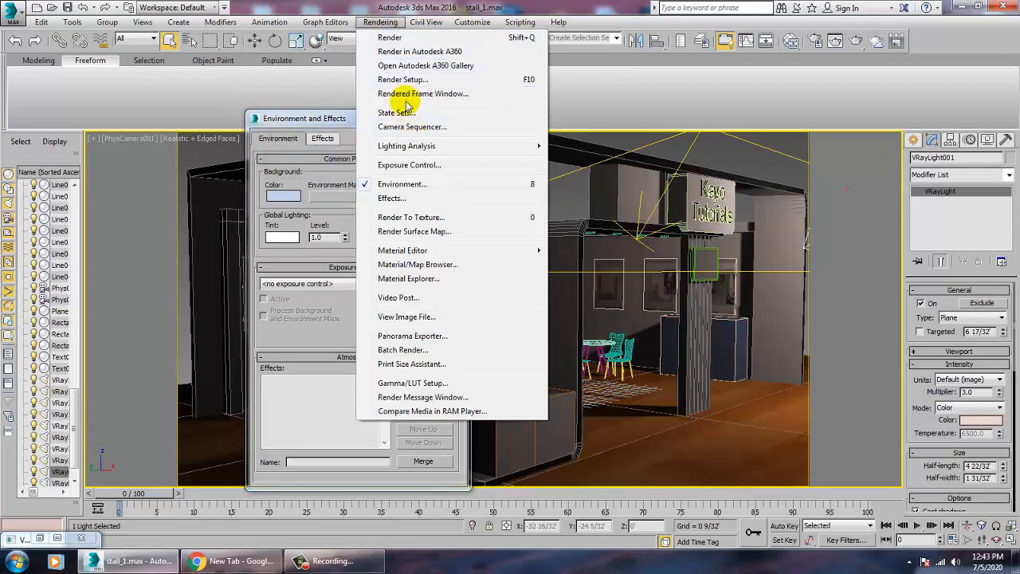
{"action": "left_click", "coordinate": [405, 79]}
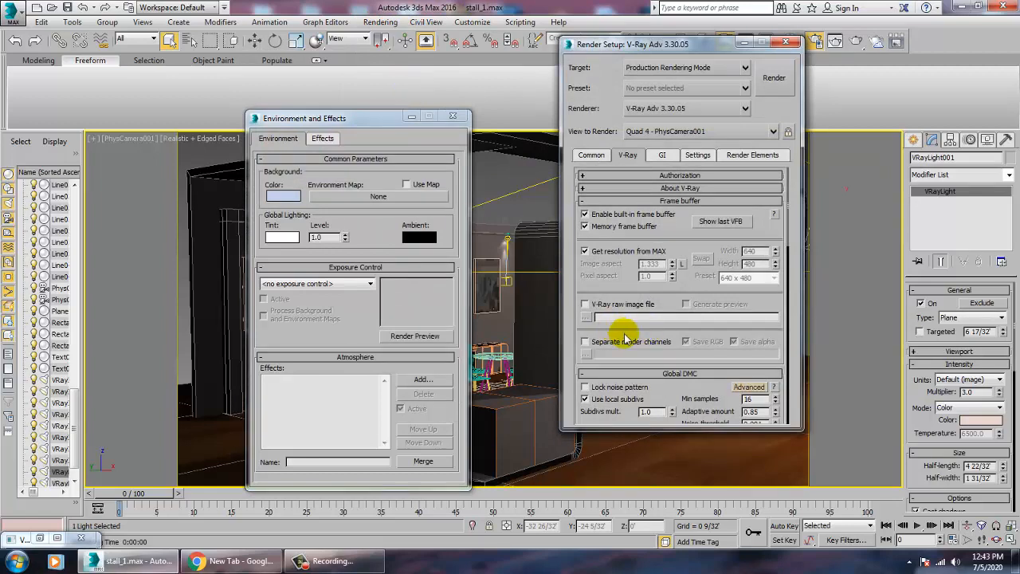
{"action": "left_click_drag", "start_coordinate": [640, 349], "coordinate": [665, 2]}
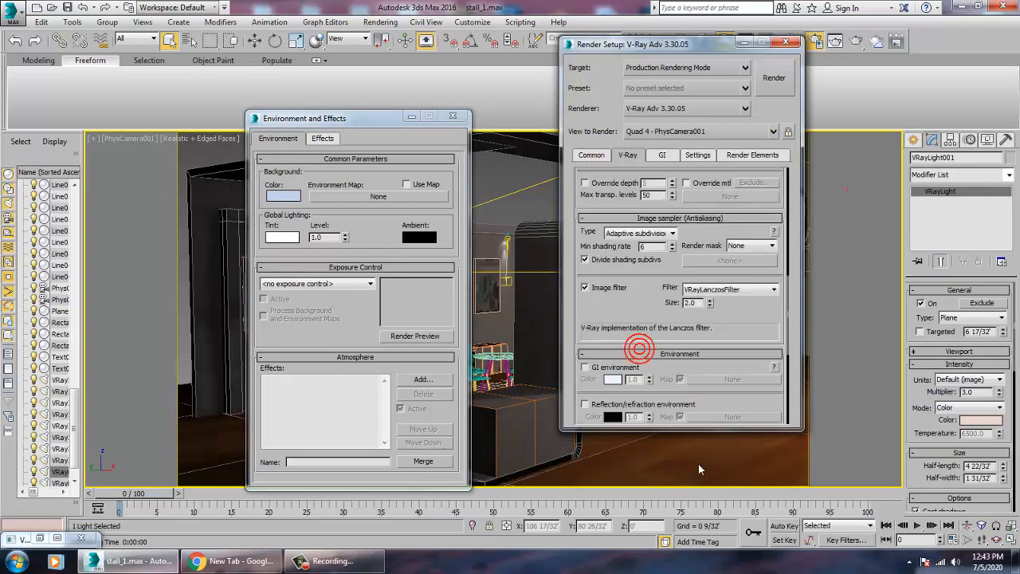
{"action": "left_click", "coordinate": [603, 368]}
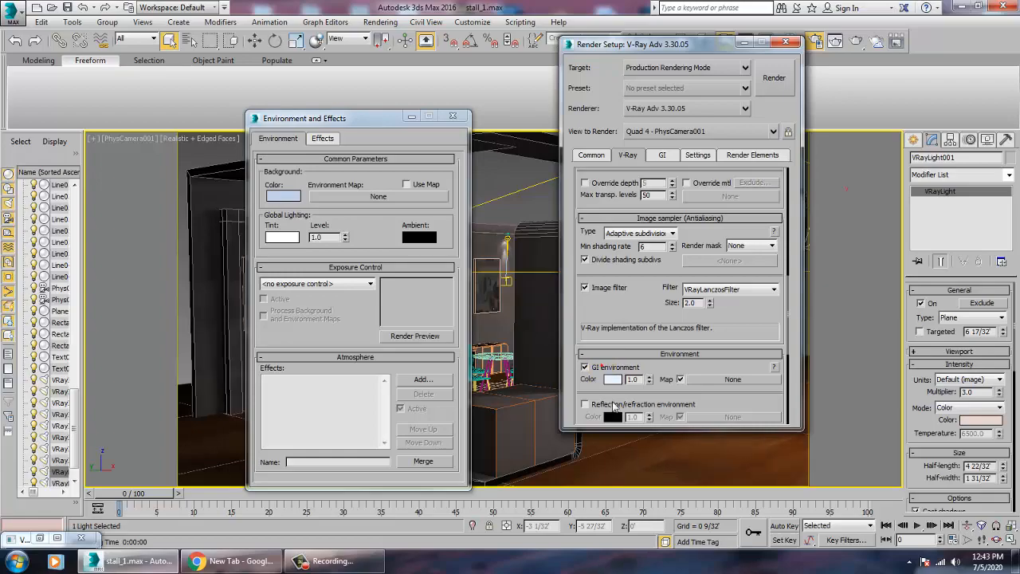
Test-render the camera view with the environment overrides, stop it, and close the frame buffer and render settings
{"action": "left_click", "coordinate": [774, 79]}
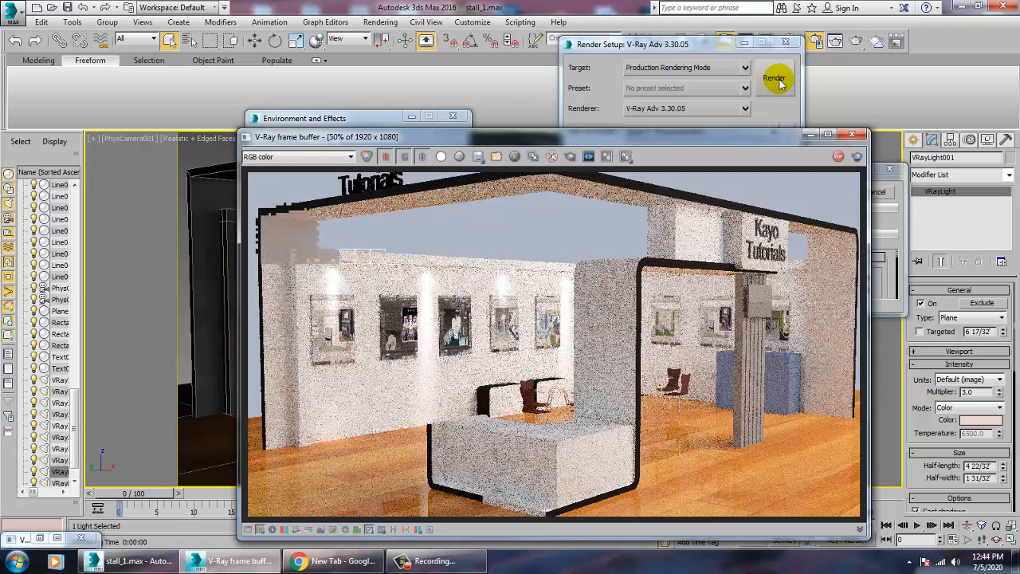
{"action": "left_click", "coordinate": [775, 78]}
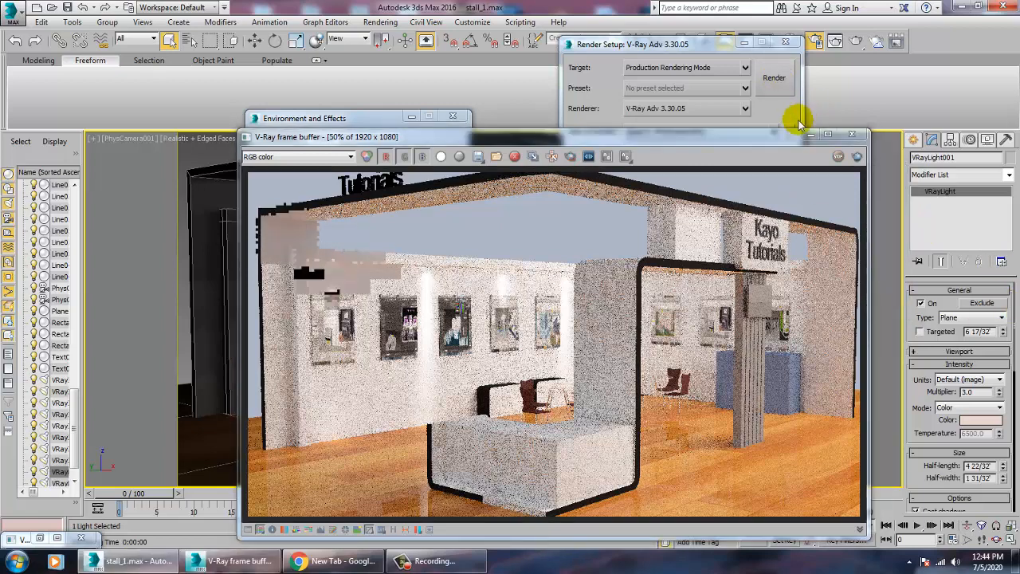
{"action": "left_click", "coordinate": [852, 134]}
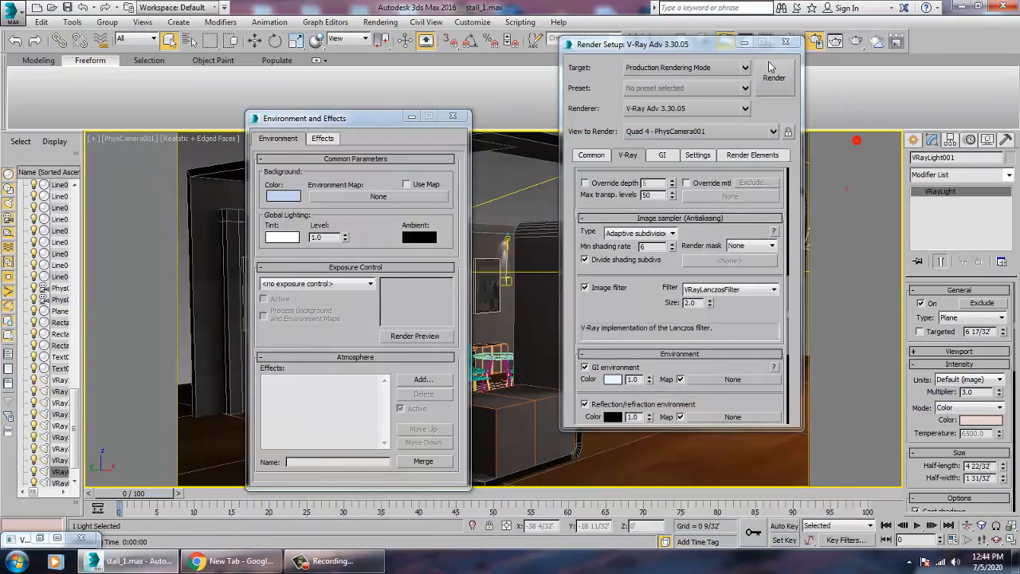
{"action": "left_click", "coordinate": [786, 42]}
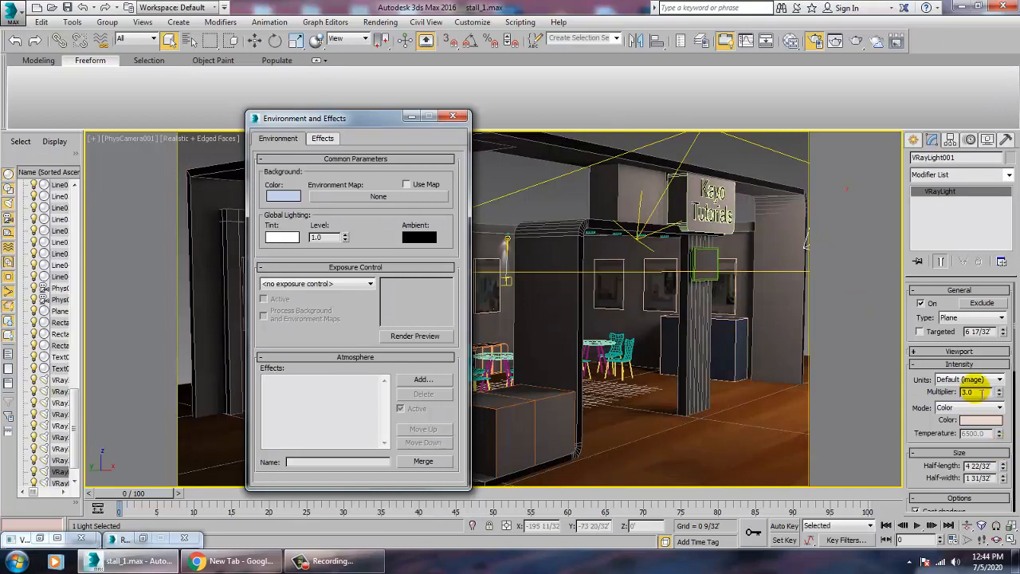
Reduce the intensity multiplier of VRayLight001 to 1.0 and render the full camera view
{"action": "left_click_drag", "start_coordinate": [983, 393], "coordinate": [955, 394]}
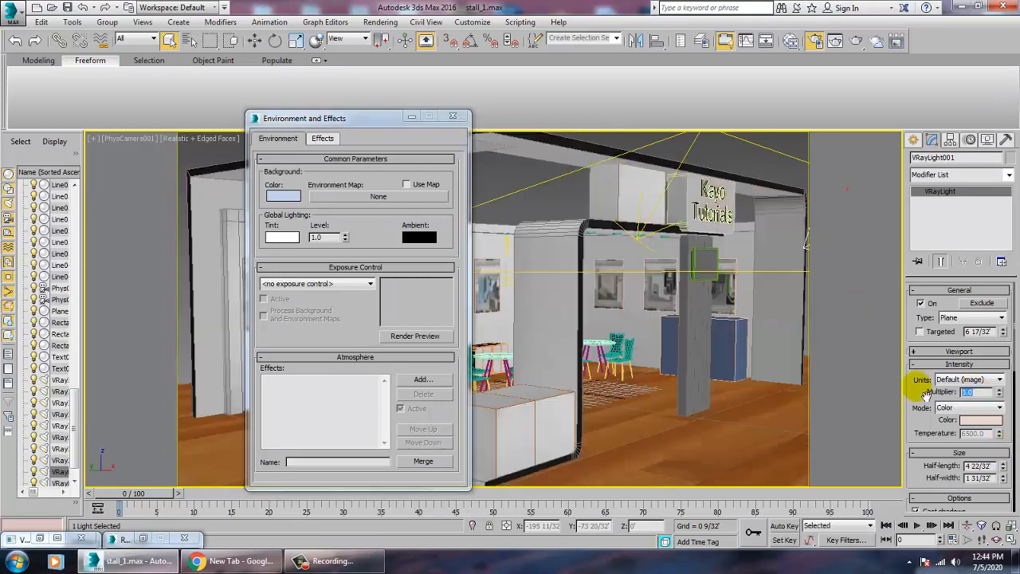
{"action": "type", "text": "1"}
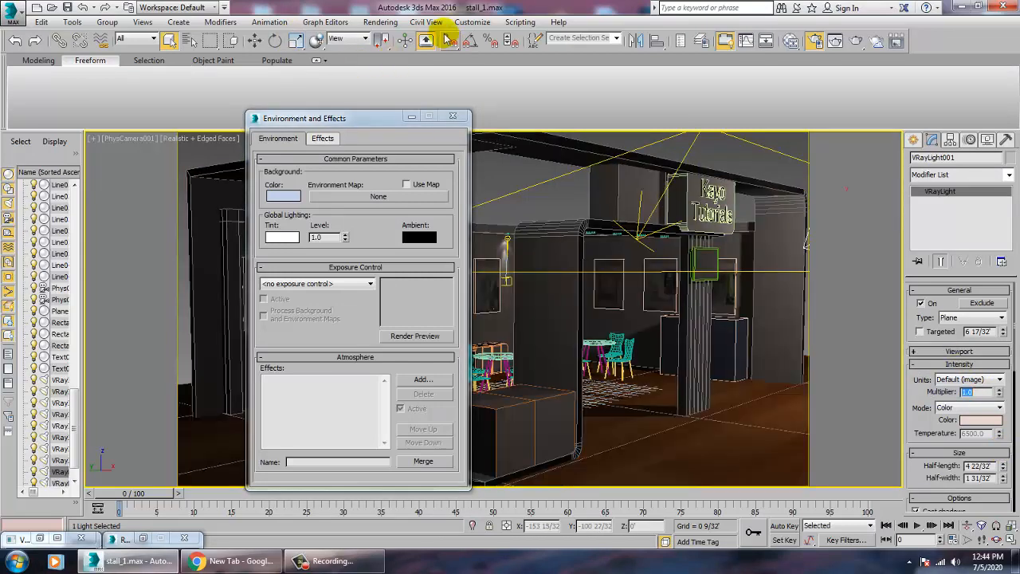
{"action": "left_click", "coordinate": [388, 23]}
{"action": "left_click", "coordinate": [390, 37]}
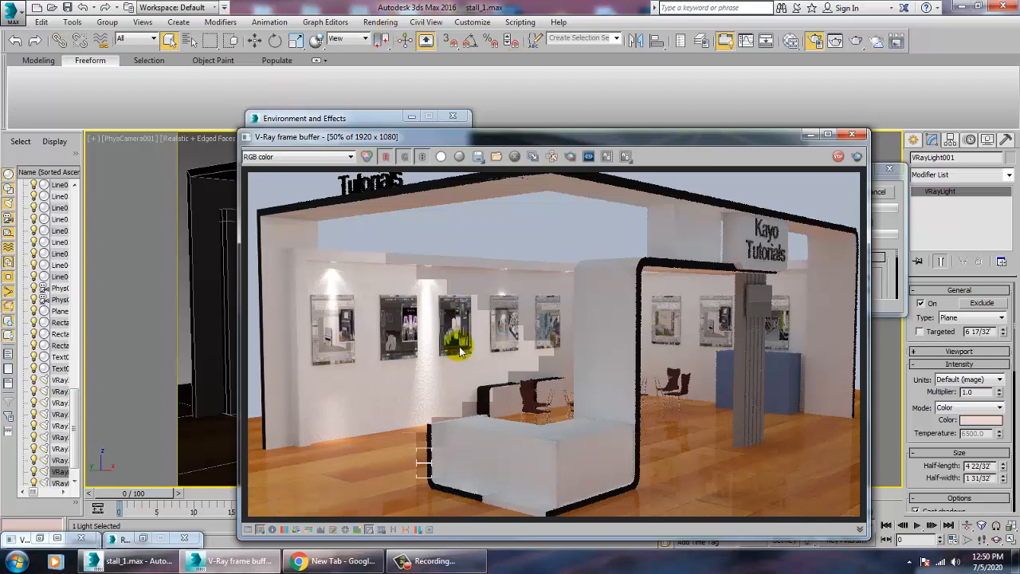
Examine the rendered wall posters, spotlights and furniture up close in the frame buffer, ending on the full image
{"action": "double_click", "coordinate": [375, 354]}
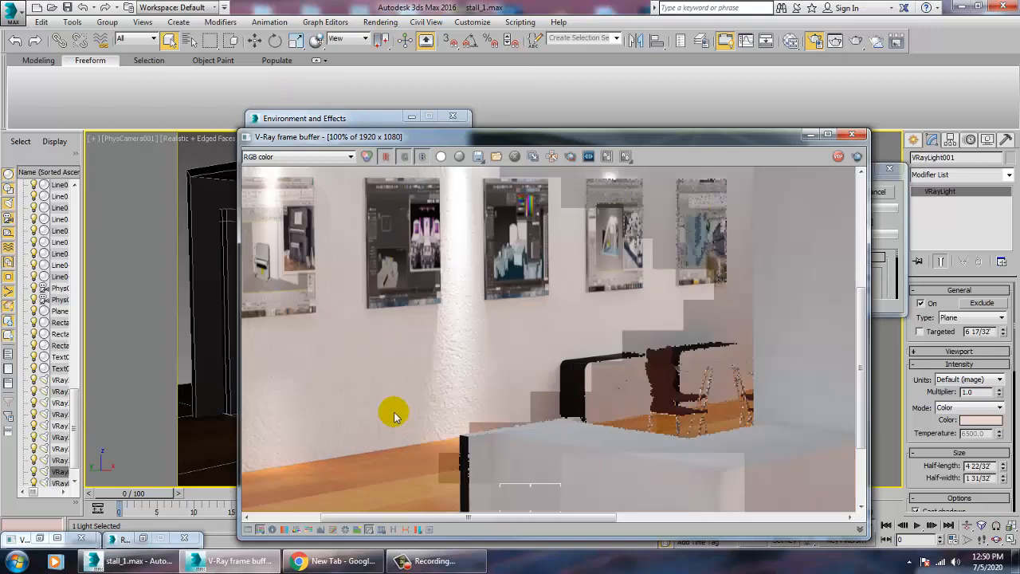
{"action": "scroll", "coordinate": [393, 411], "scroll_direction": "down", "scroll_amount": 1}
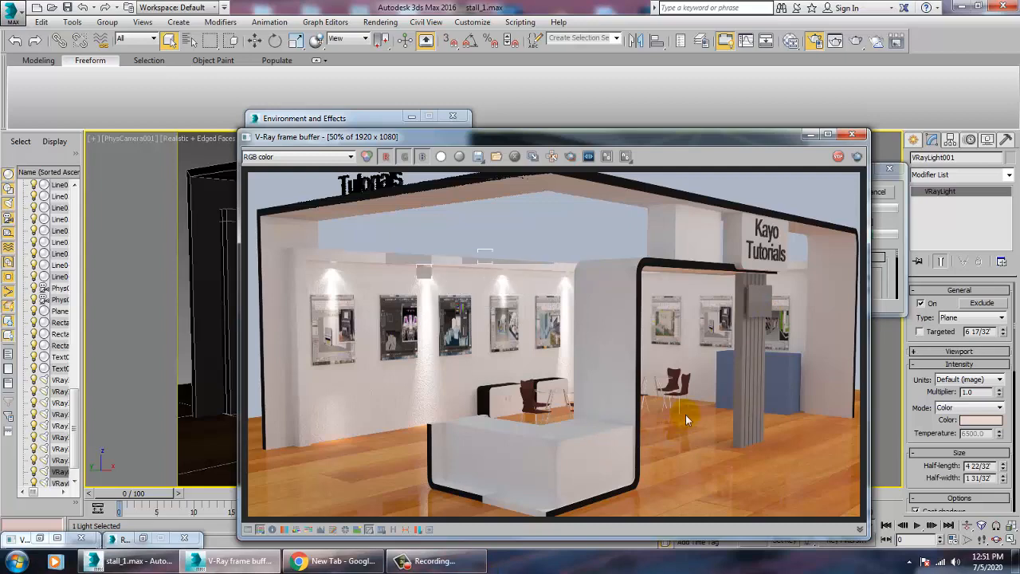
{"action": "scroll", "coordinate": [686, 415], "scroll_direction": "up", "scroll_amount": 1}
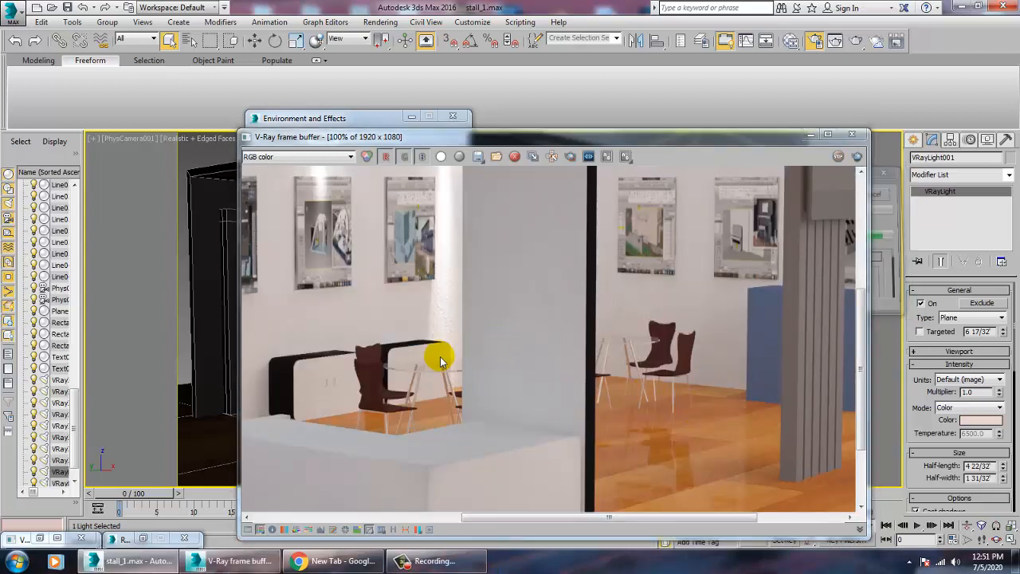
{"action": "middle_click_drag", "start_coordinate": [440, 354], "coordinate": [740, 473]}
{"action": "scroll", "coordinate": [550, 390], "scroll_direction": "down", "scroll_amount": 2}
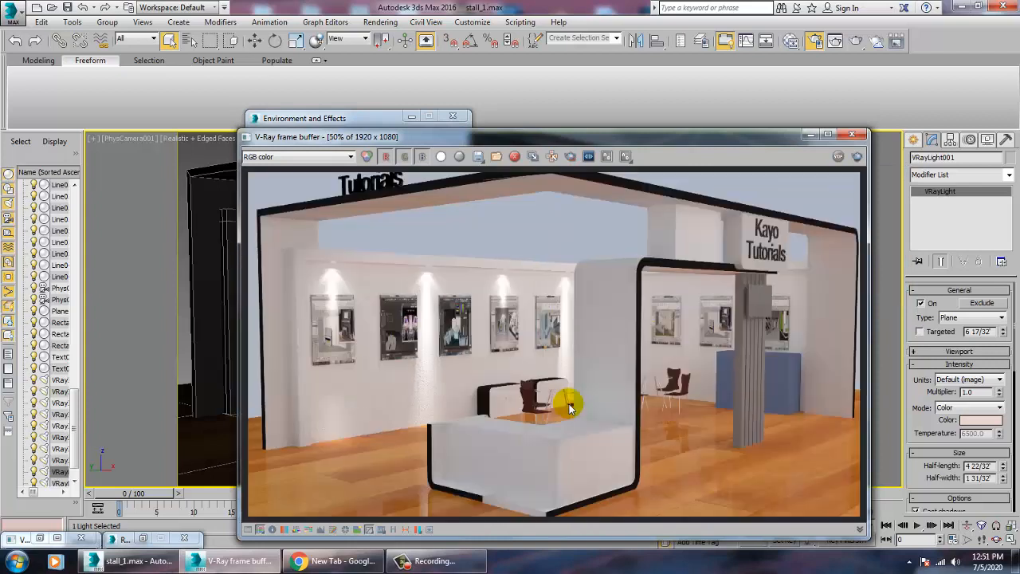